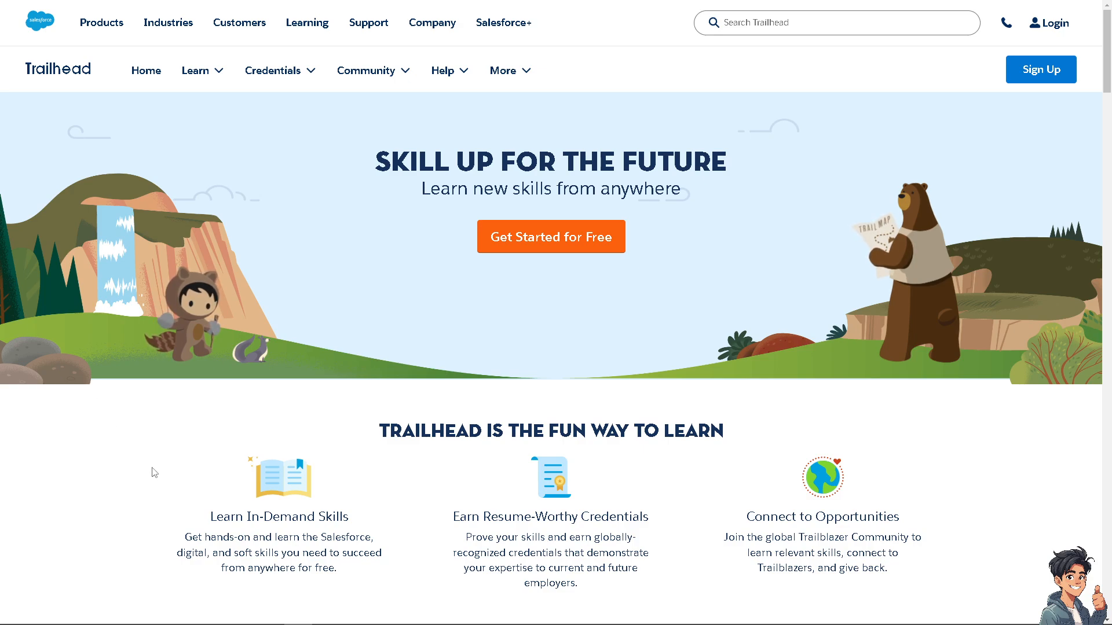
Log in to Salesforce from the Trailhead home page
left_click(1030, 34)
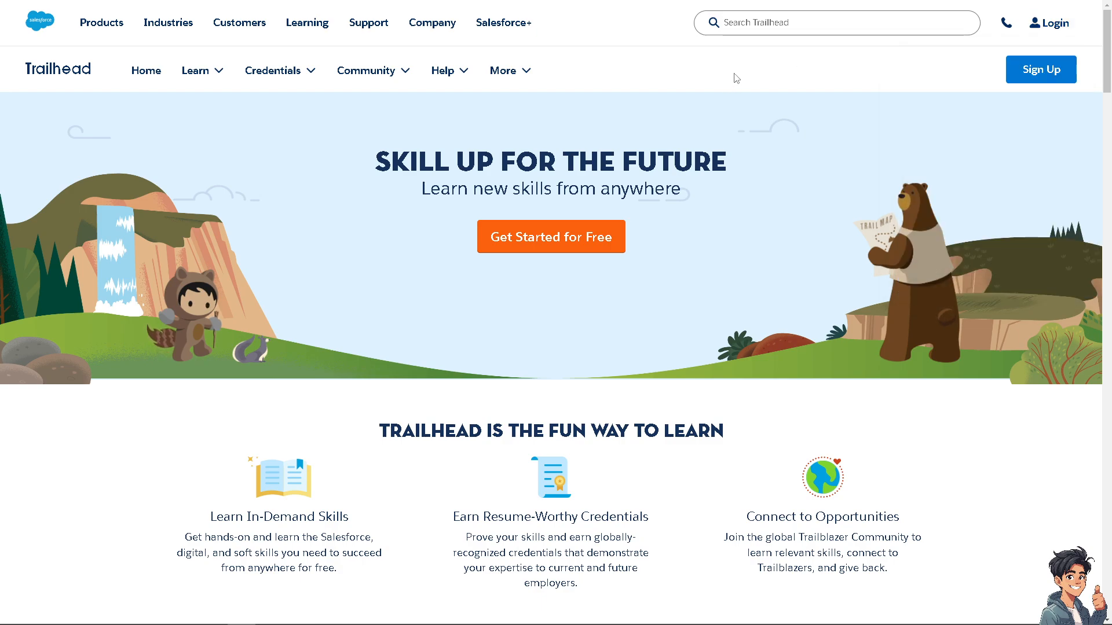
left_click(1059, 75)
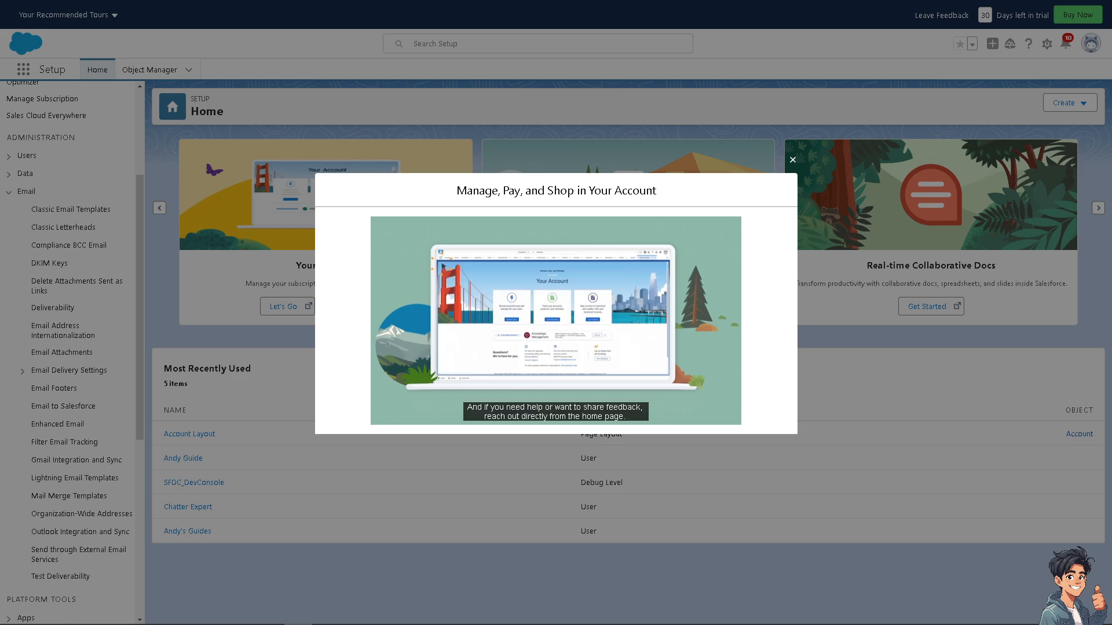
Close the promotional video popup and open Setup from the gear menu
left_click(793, 161)
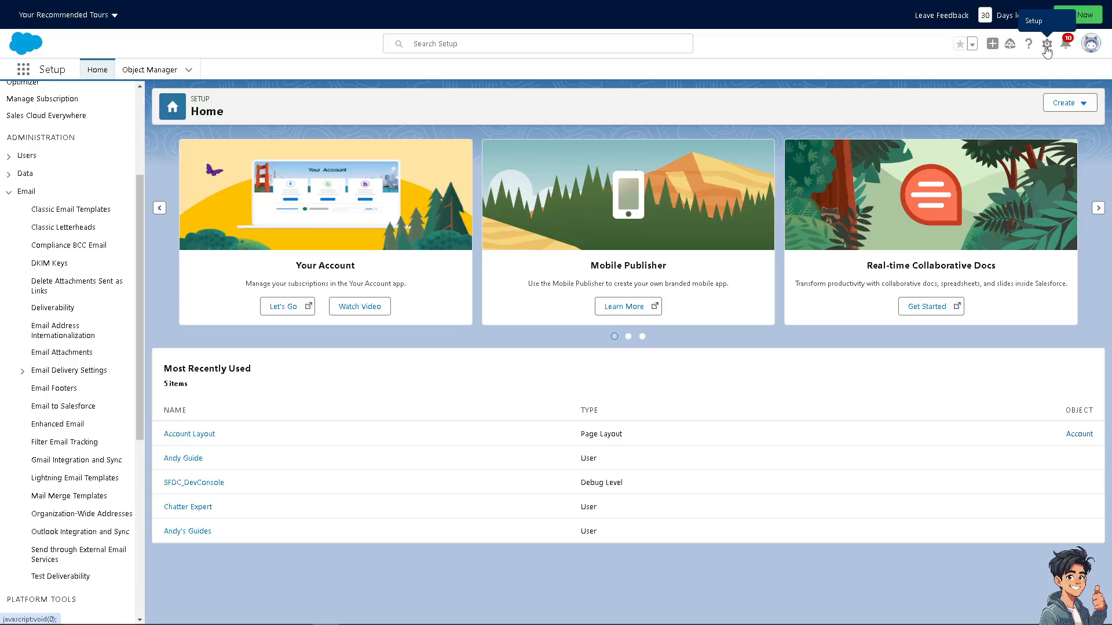
left_click(1047, 46)
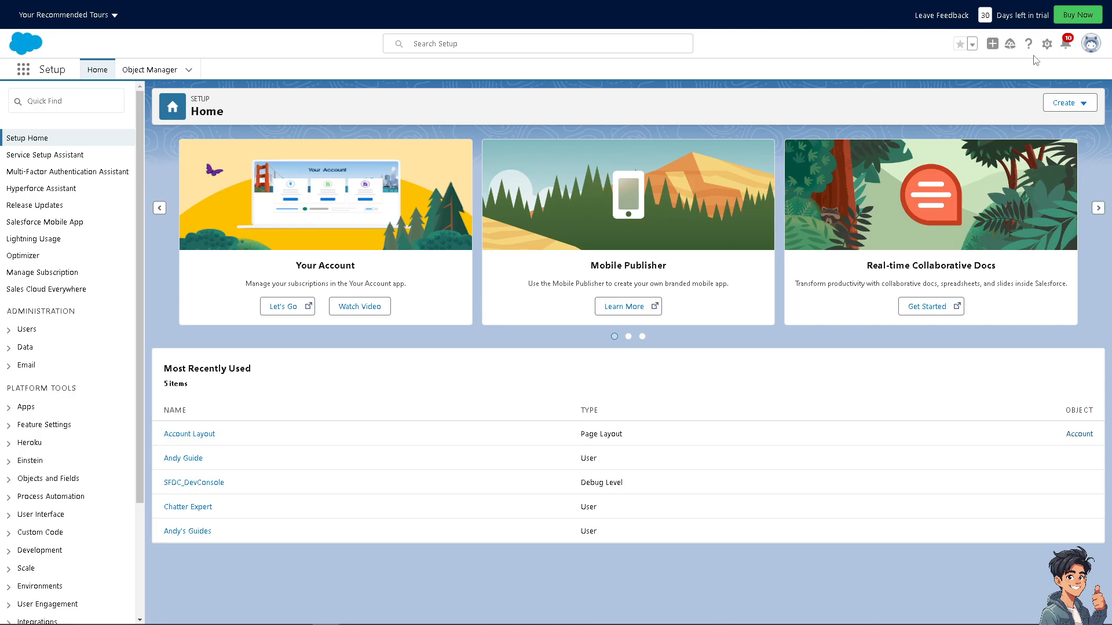
left_click(1047, 46)
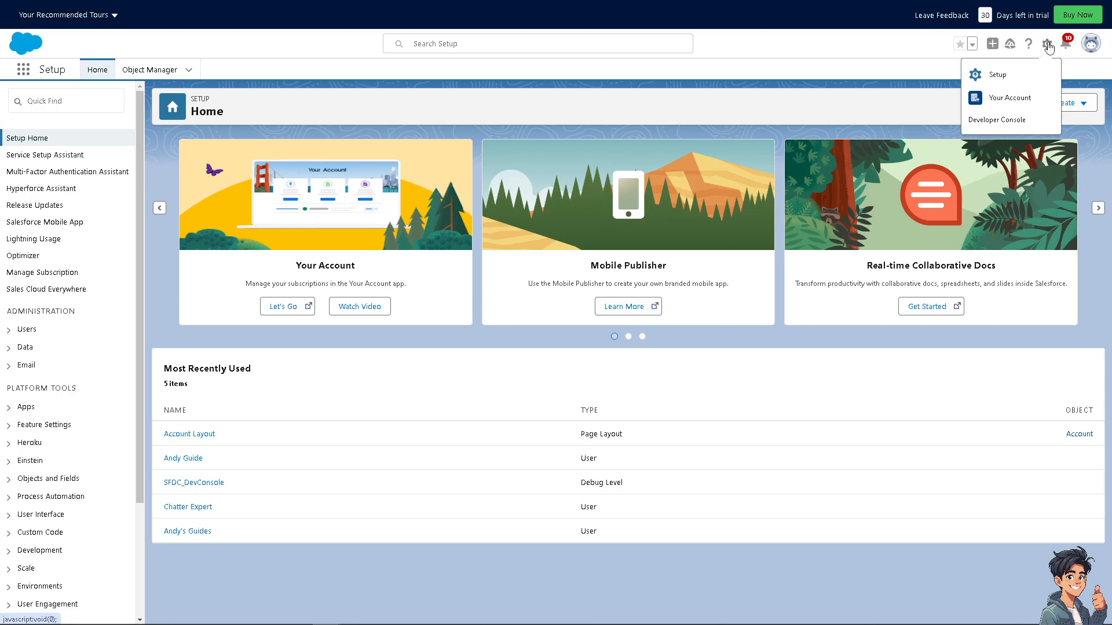
left_click(1005, 76)
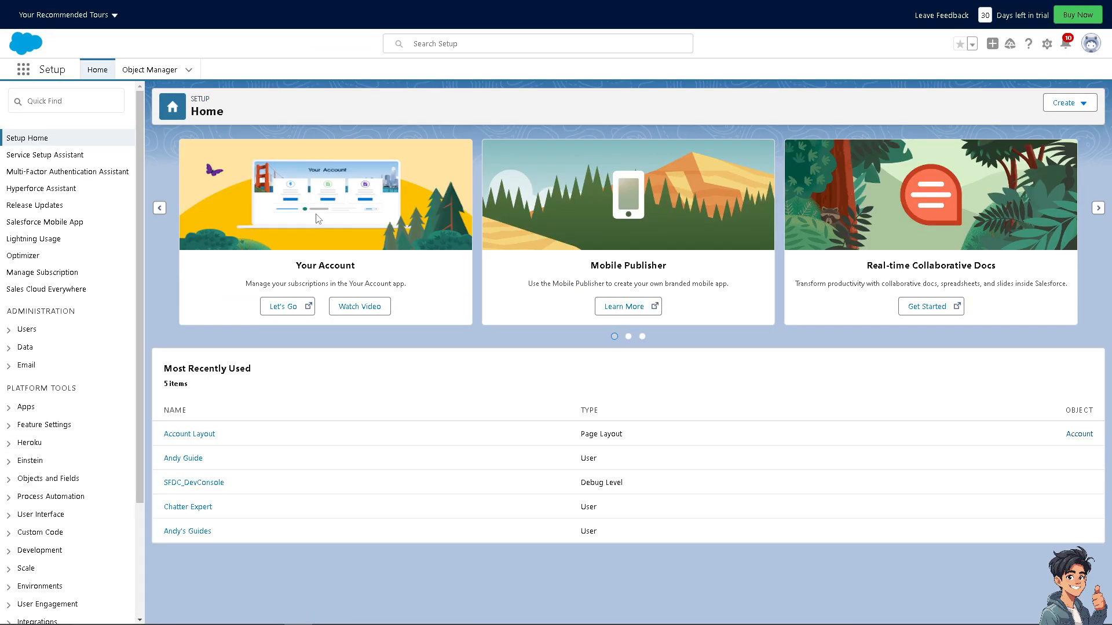
Search Setup for Email and open Classic Email Templates
left_click(81, 104)
type("Email")
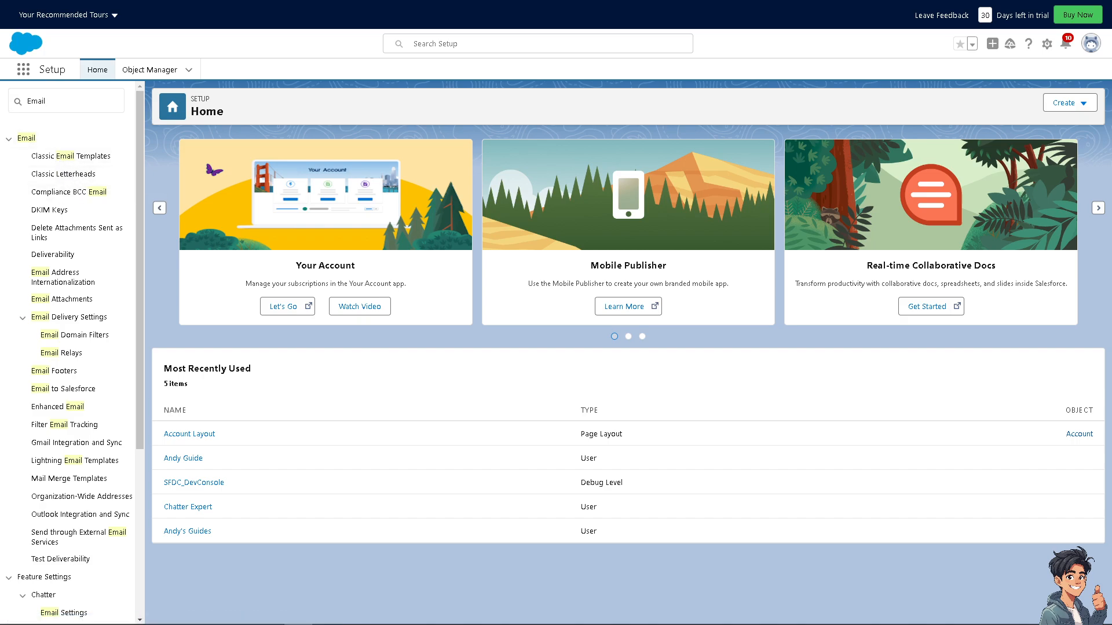
left_click(65, 163)
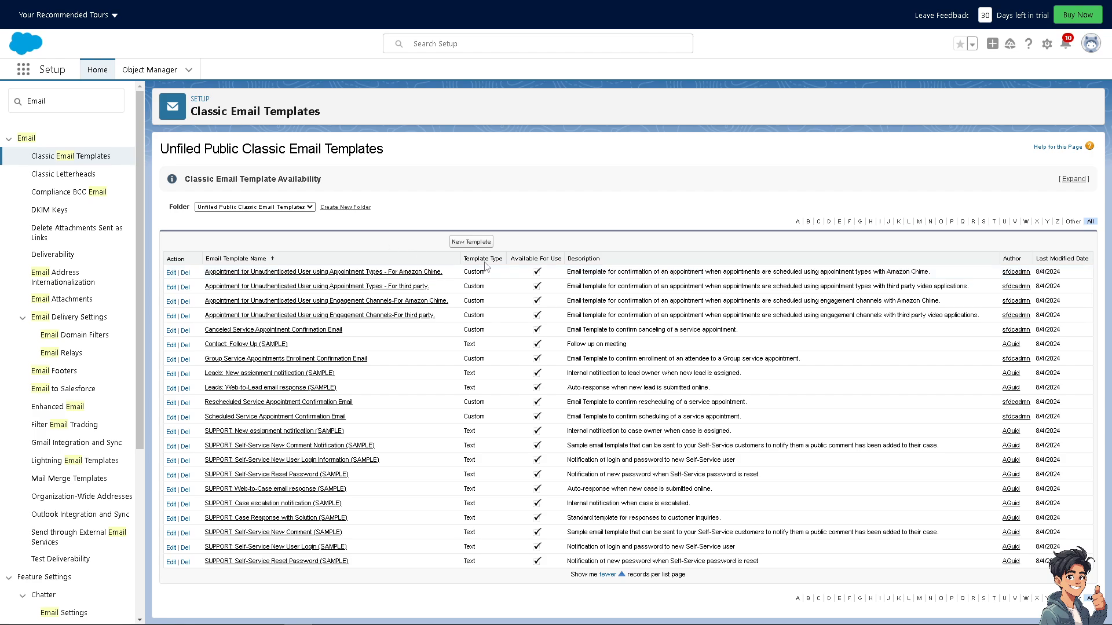
Start a new text email template and pick the Email field from Contact Fields as merge field
left_click(471, 243)
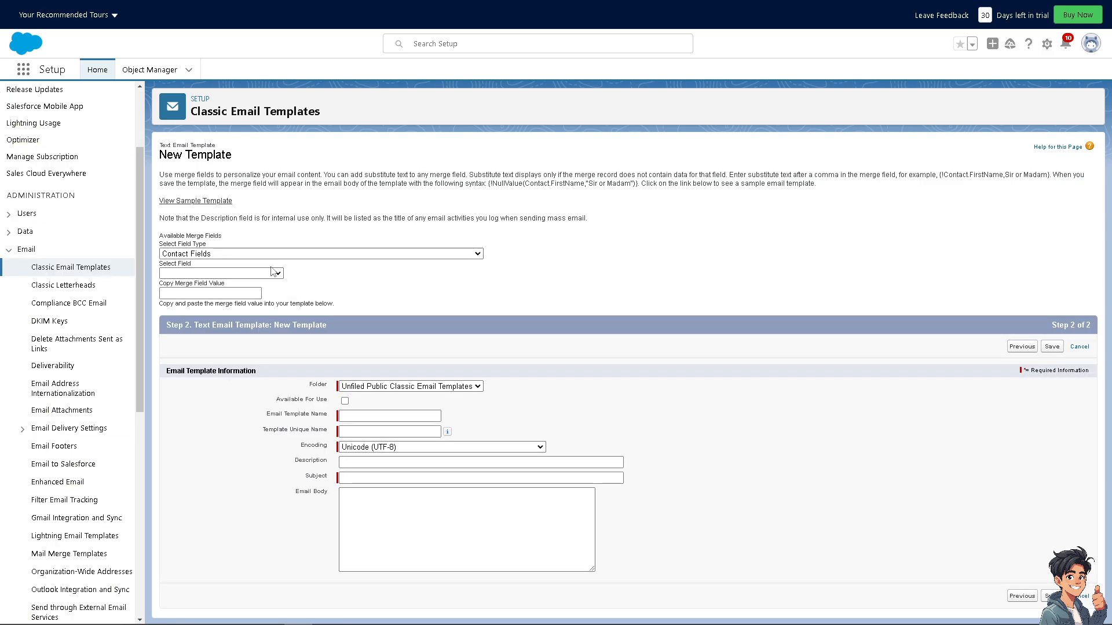
left_click(349, 256)
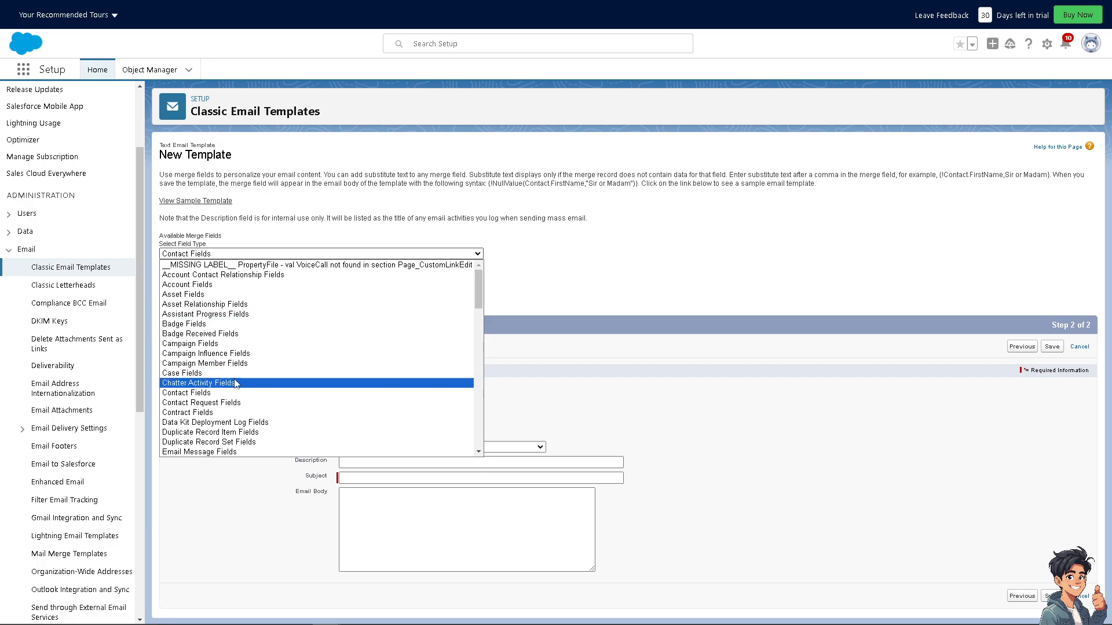
scroll(238, 383, "down", 5)
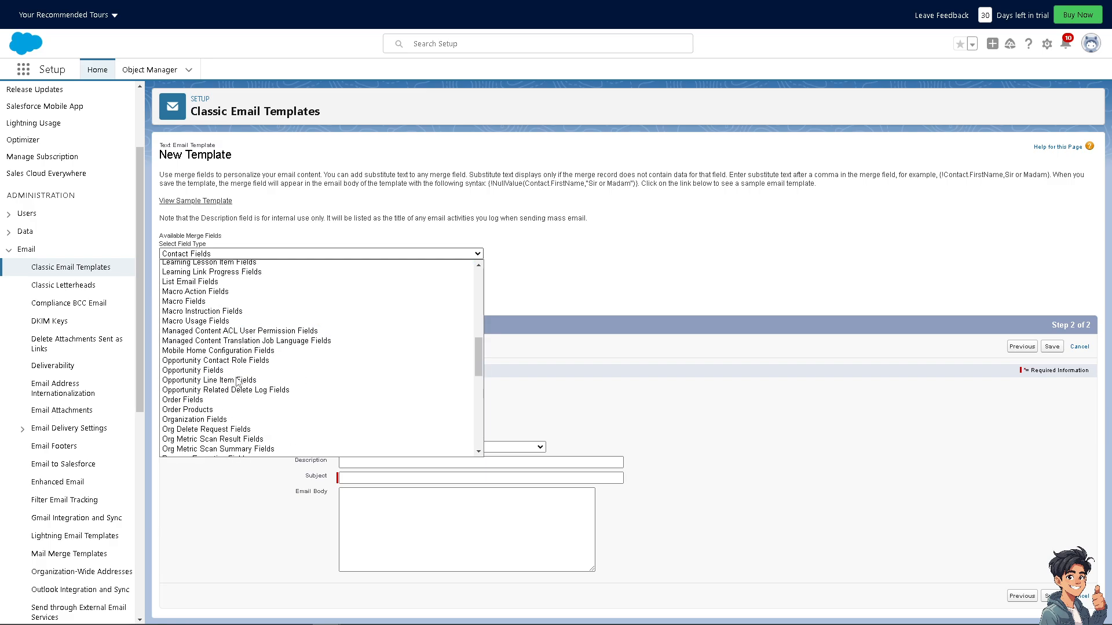
scroll(237, 383, "down", 6)
left_click(626, 231)
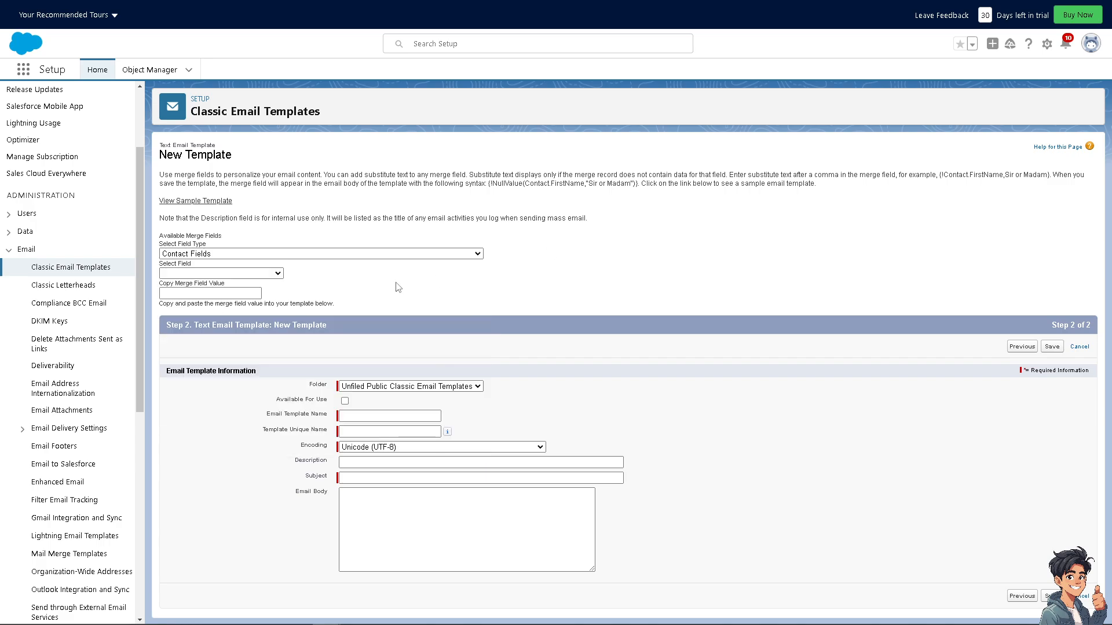
left_click(279, 274)
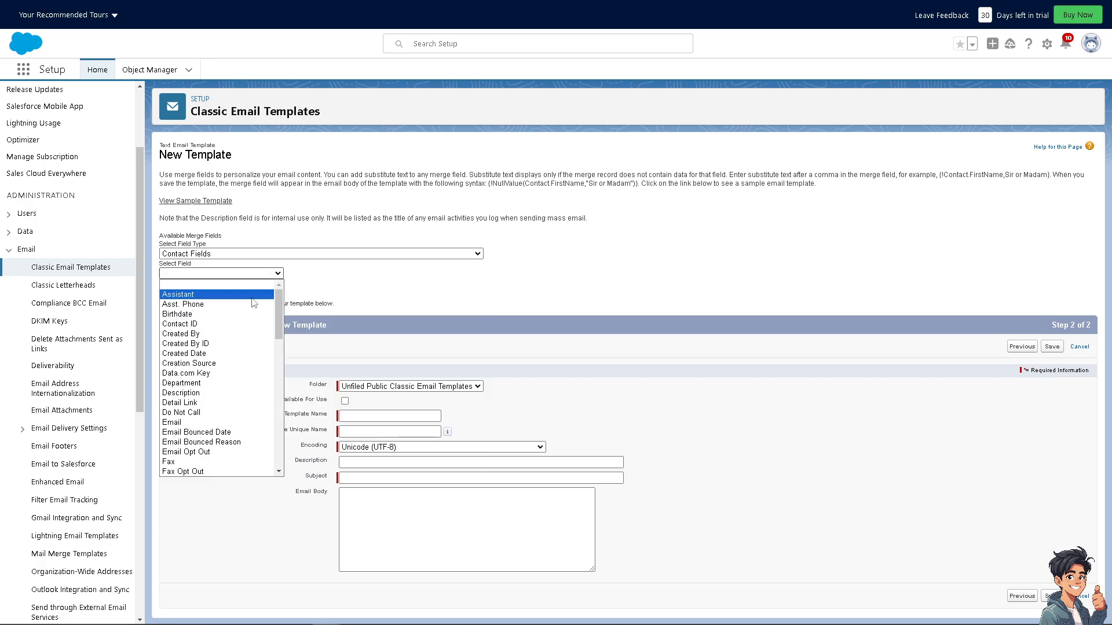
left_click(207, 422)
left_click(347, 285)
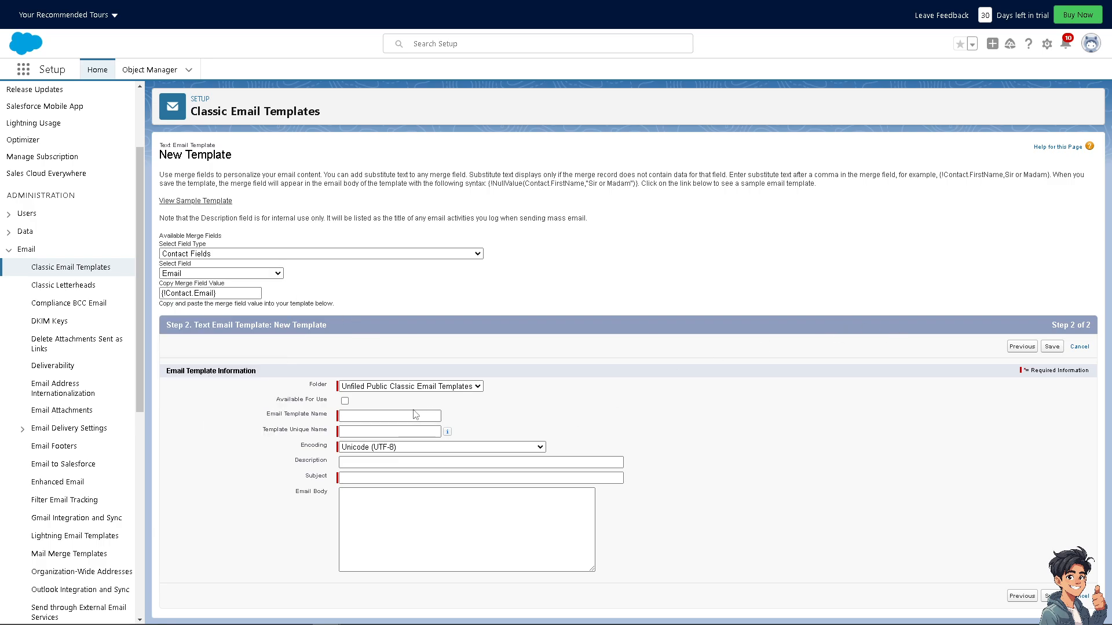
Place the template in the My Personal Email Templates folder and mark it Available For Use
left_click(473, 388)
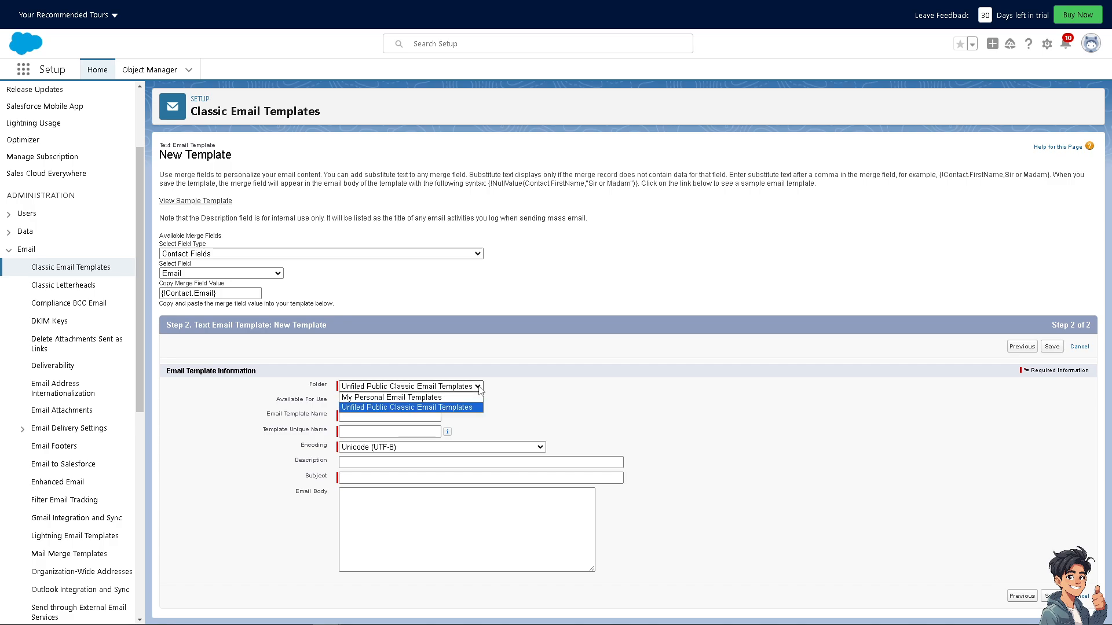
left_click(434, 399)
left_click(344, 402)
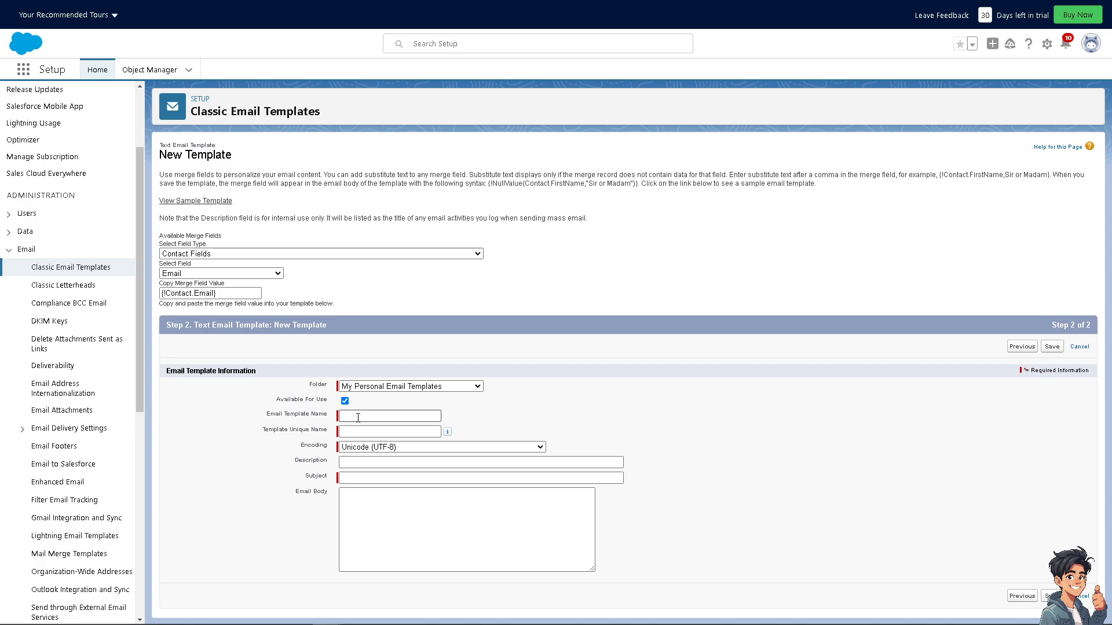
Name the email template ANDY'S GUIDES
left_click(358, 417)
left_click(367, 414)
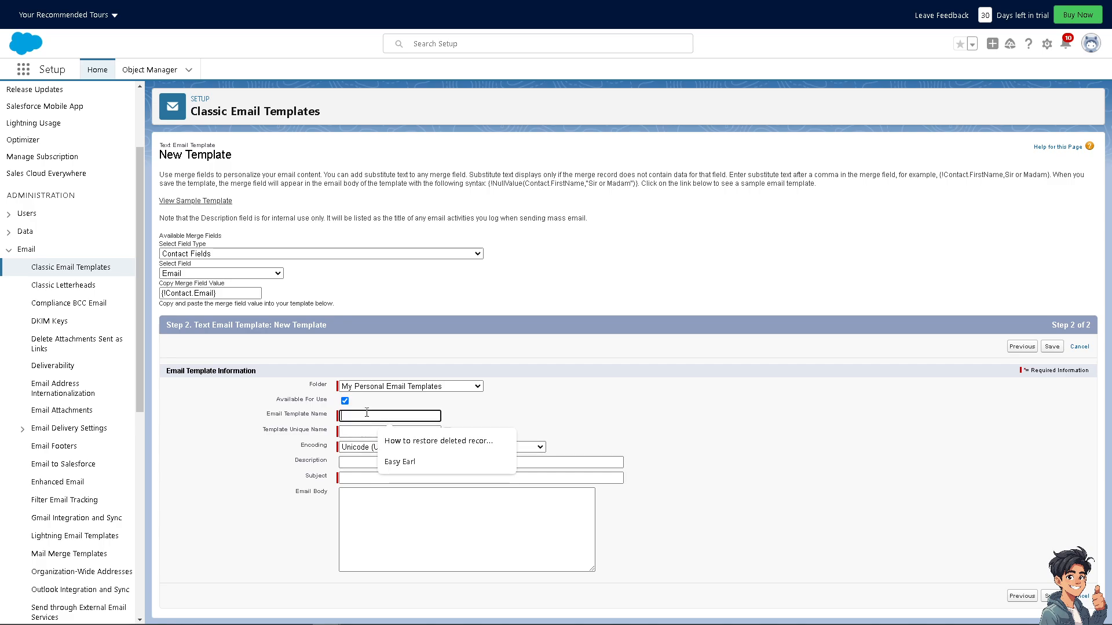
type("ANDY")
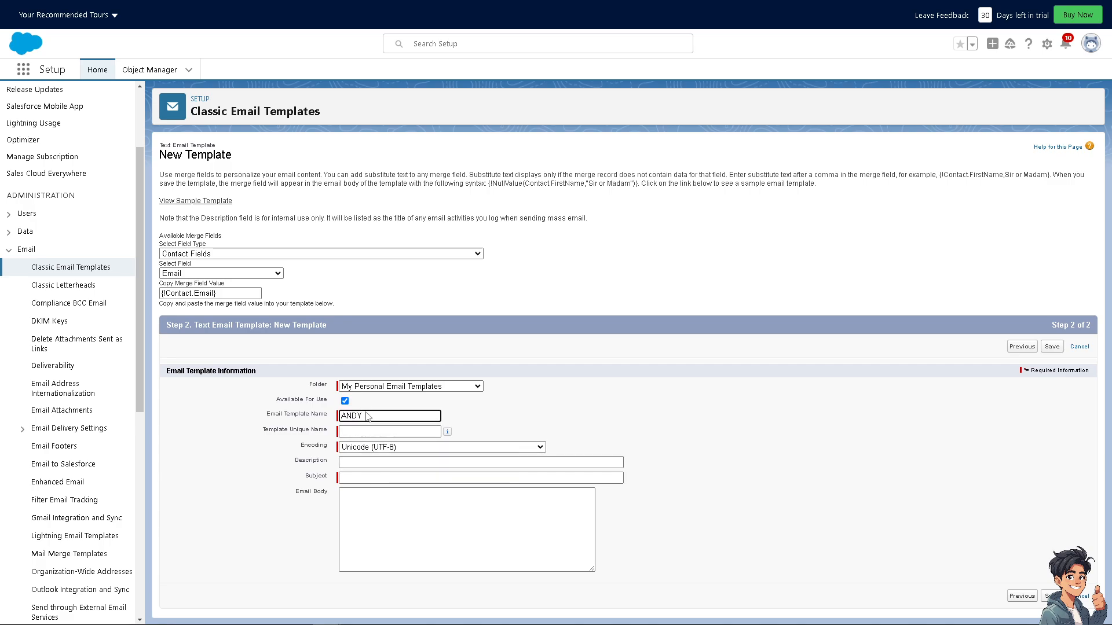
key("Return")
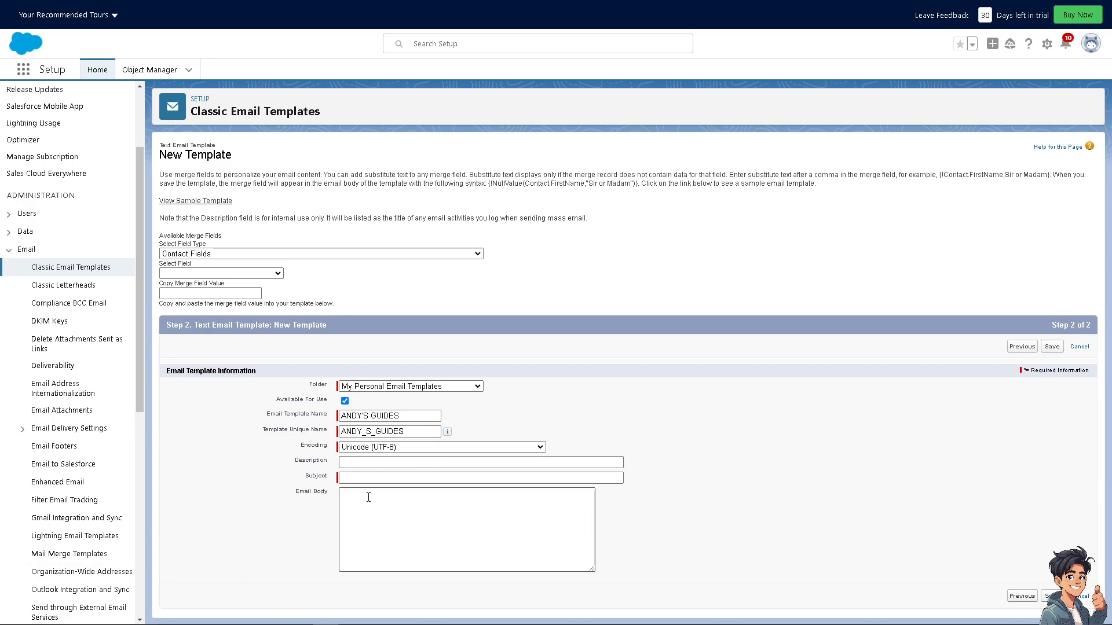
Set both the subject and the email body to "How To Create Email Template In Salesforce"
left_click(347, 477)
type("How To Create Email Template In Salesforce")
left_click(375, 517)
type("How To Create Email Template In Salesforce")
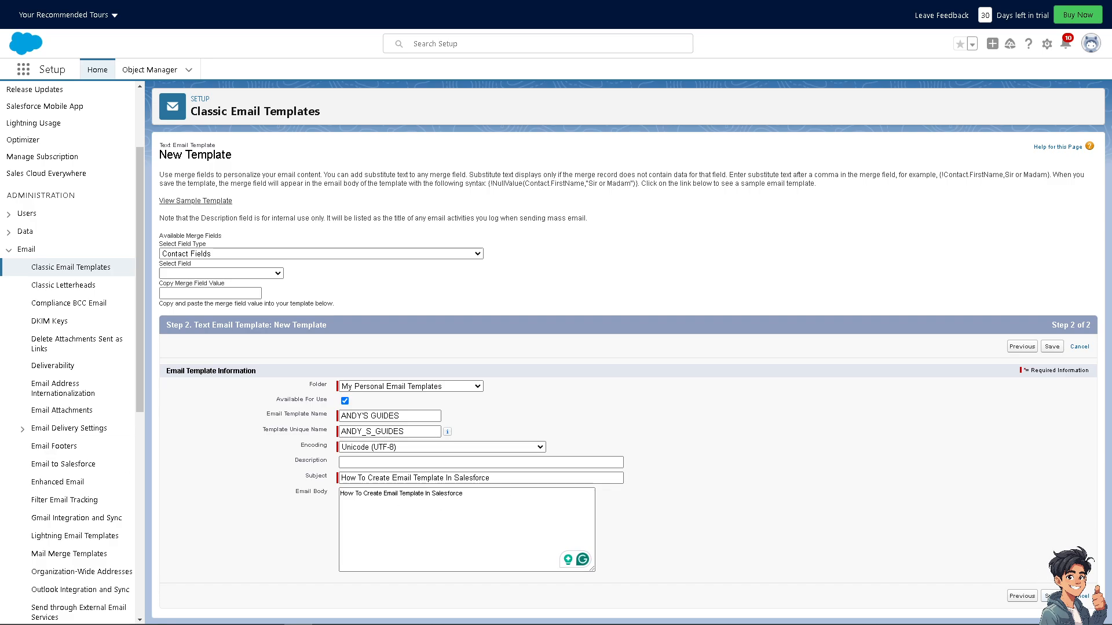
Save the email template and review its plain text preview
left_click(1051, 596)
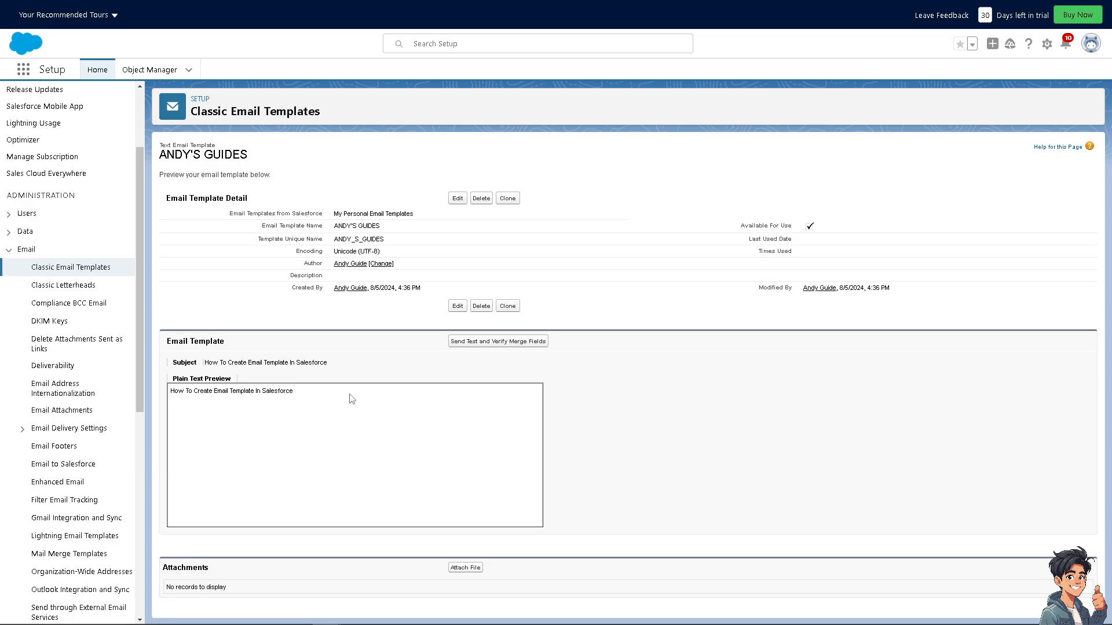
left_click_drag(351, 399, 172, 396)
Attach the file How To Create Email Template.png to the template and view it
left_click(466, 568)
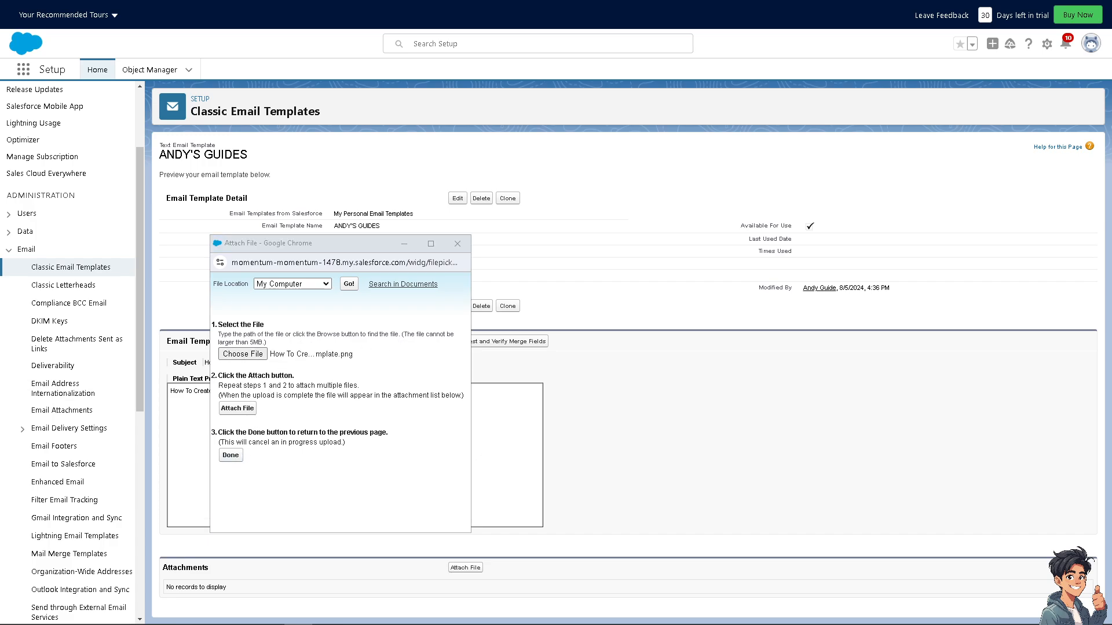
left_click(231, 455)
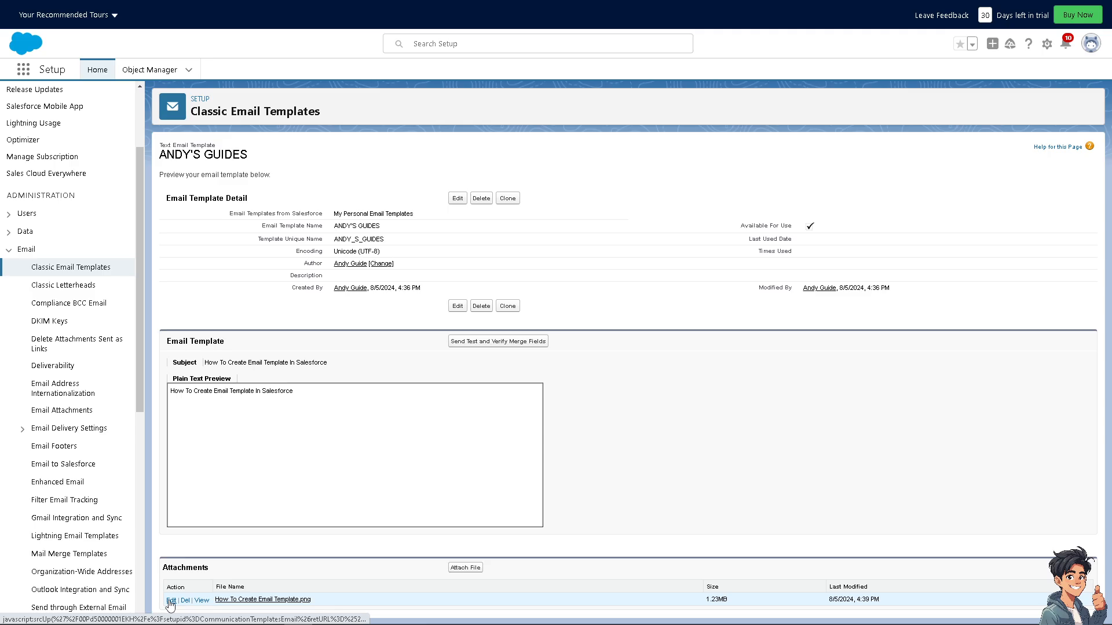
left_click(201, 600)
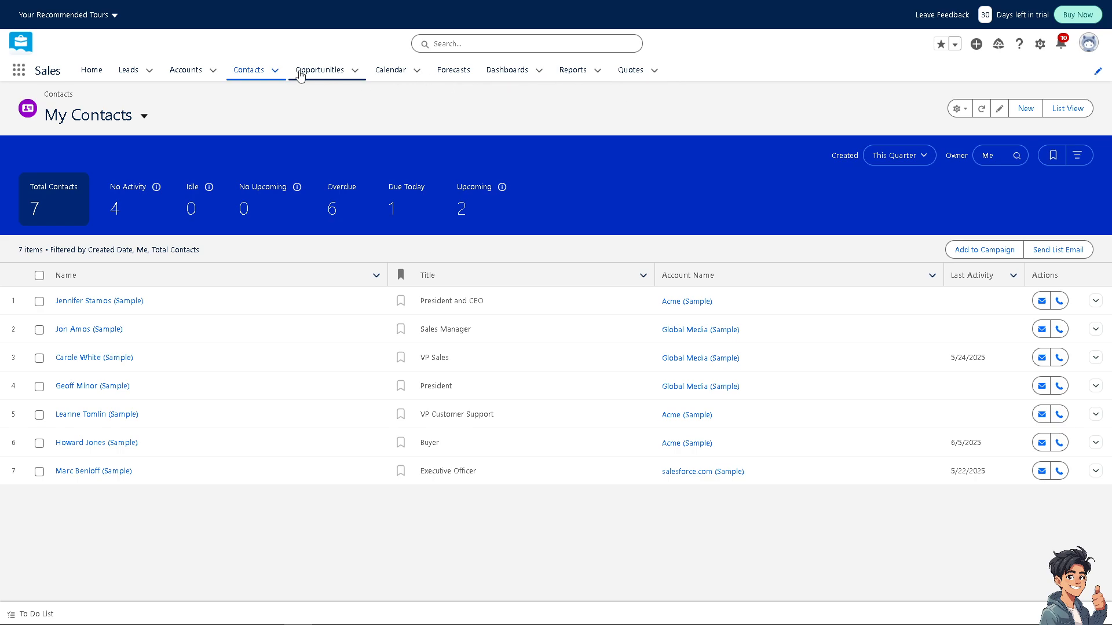
Return from the Sales app to Setup
left_click(149, 70)
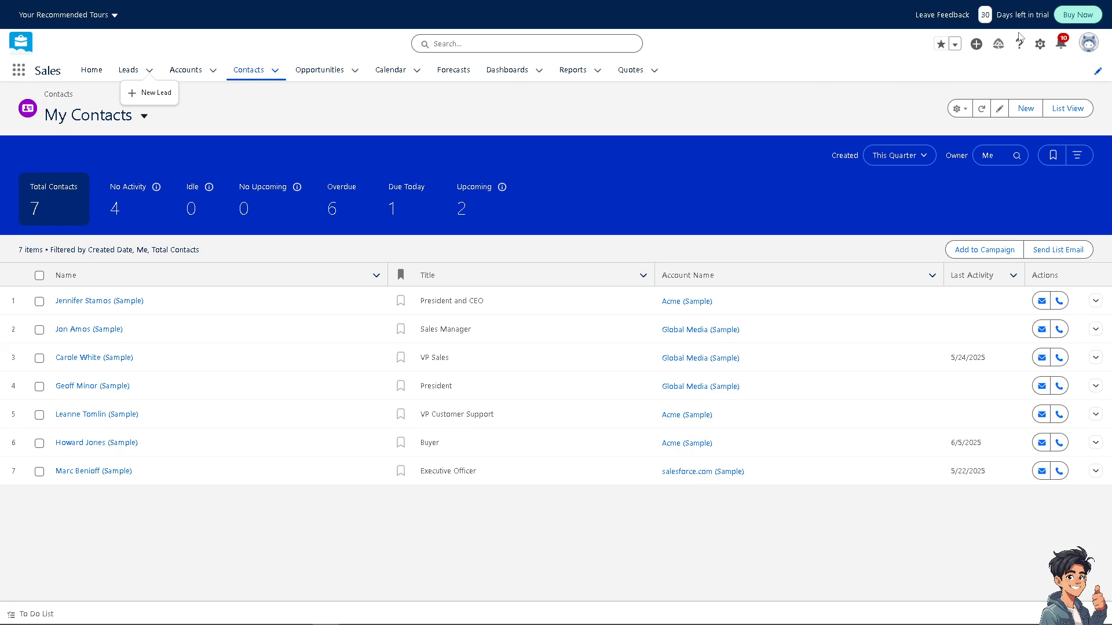
left_click(1040, 44)
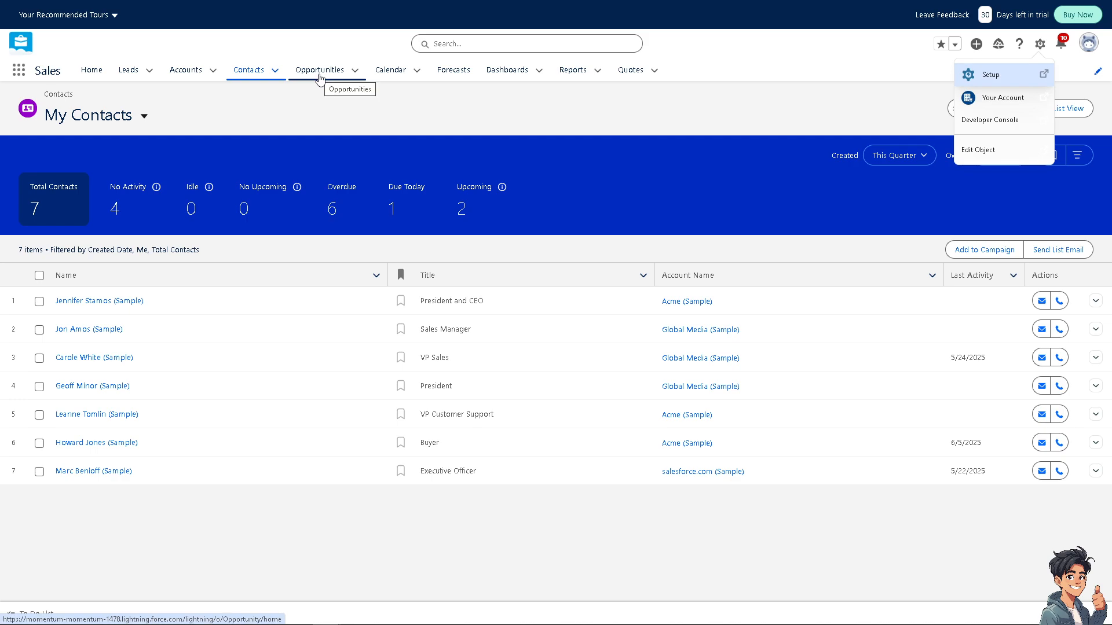
left_click(1005, 76)
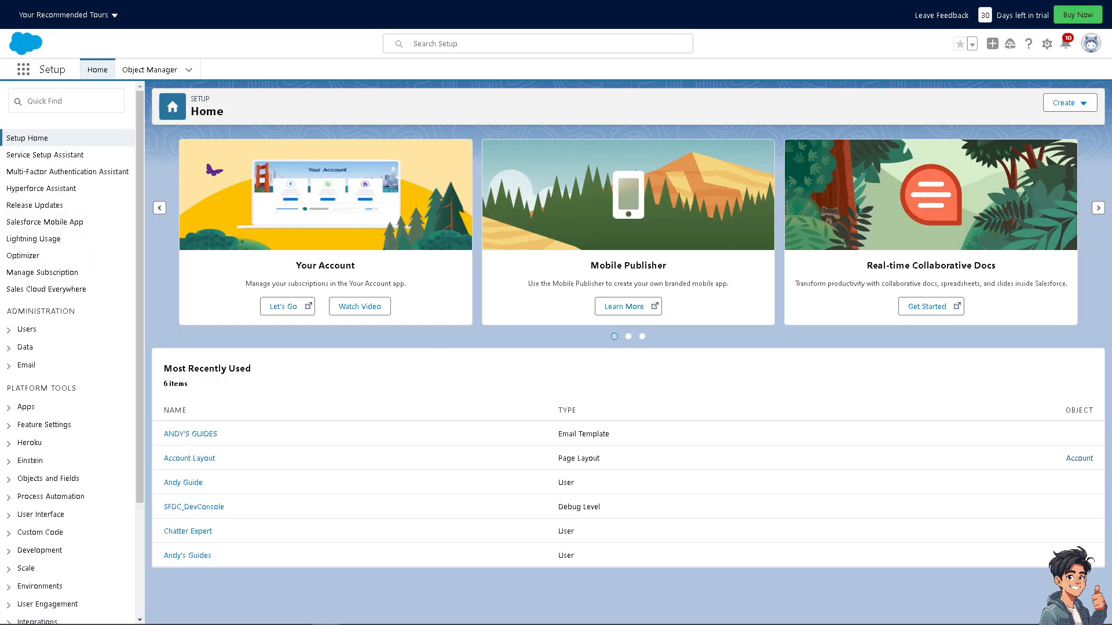
Search Setup for Profiles and open the Profiles page
left_click(86, 102)
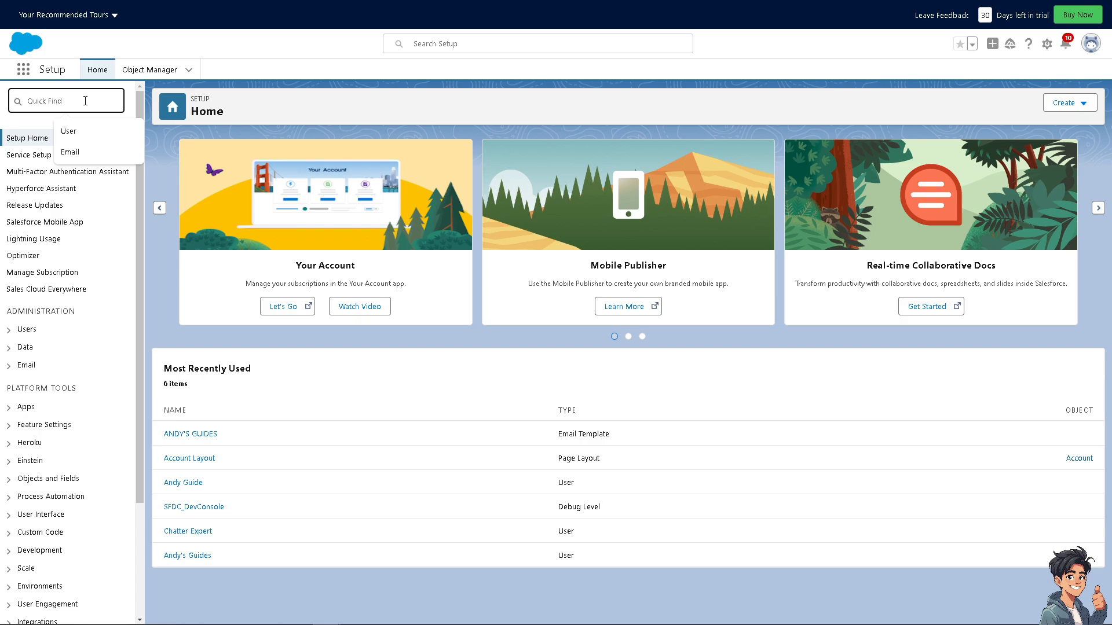
type("Profile")
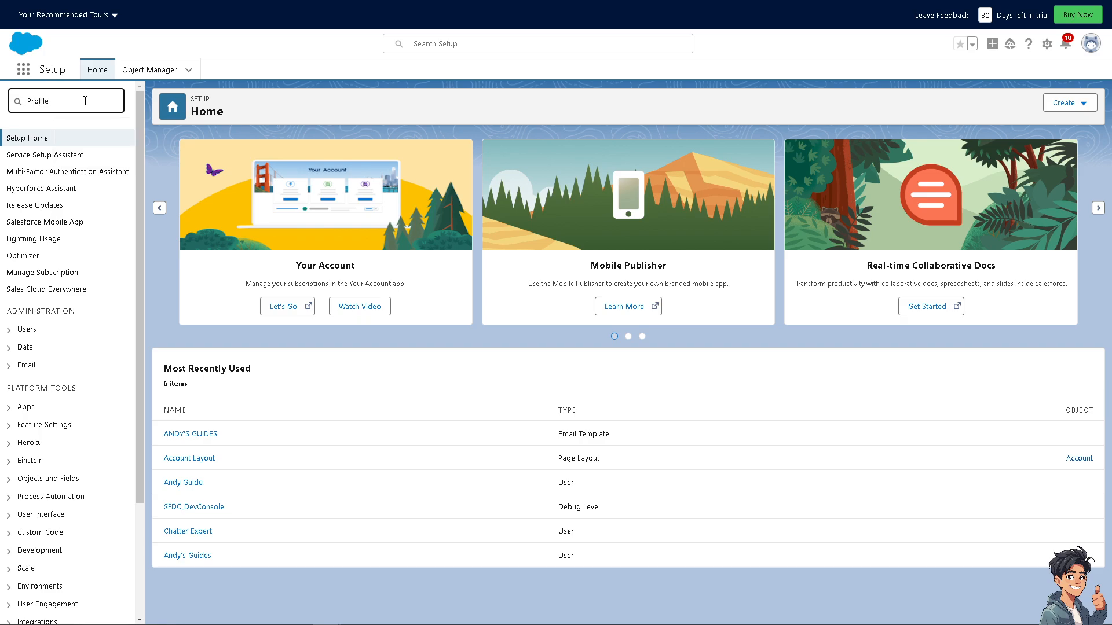
type("s")
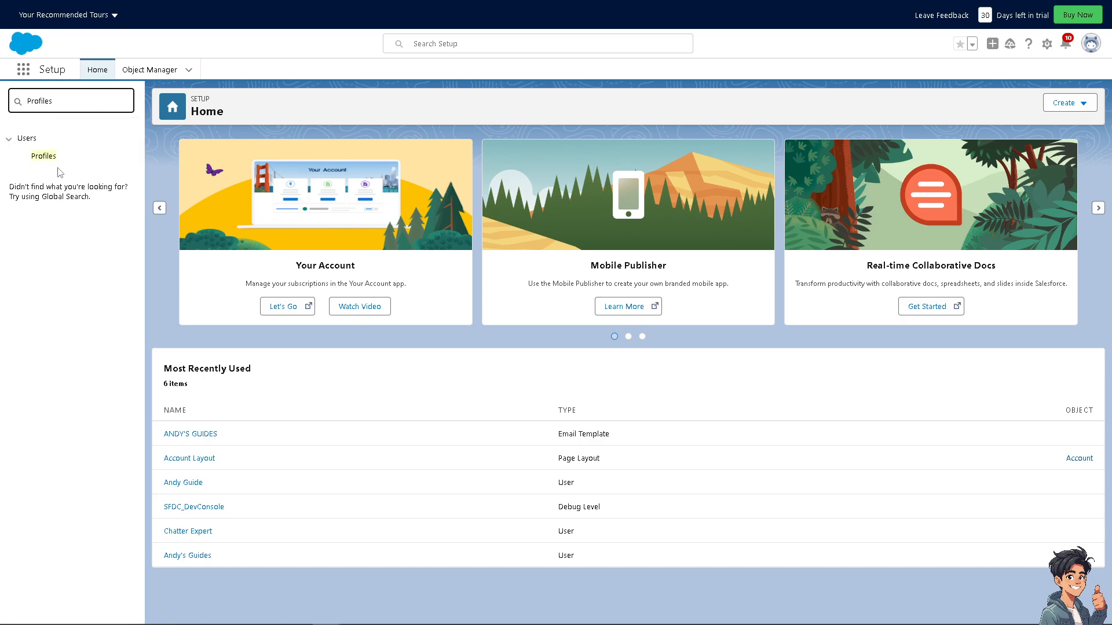
left_click(26, 158)
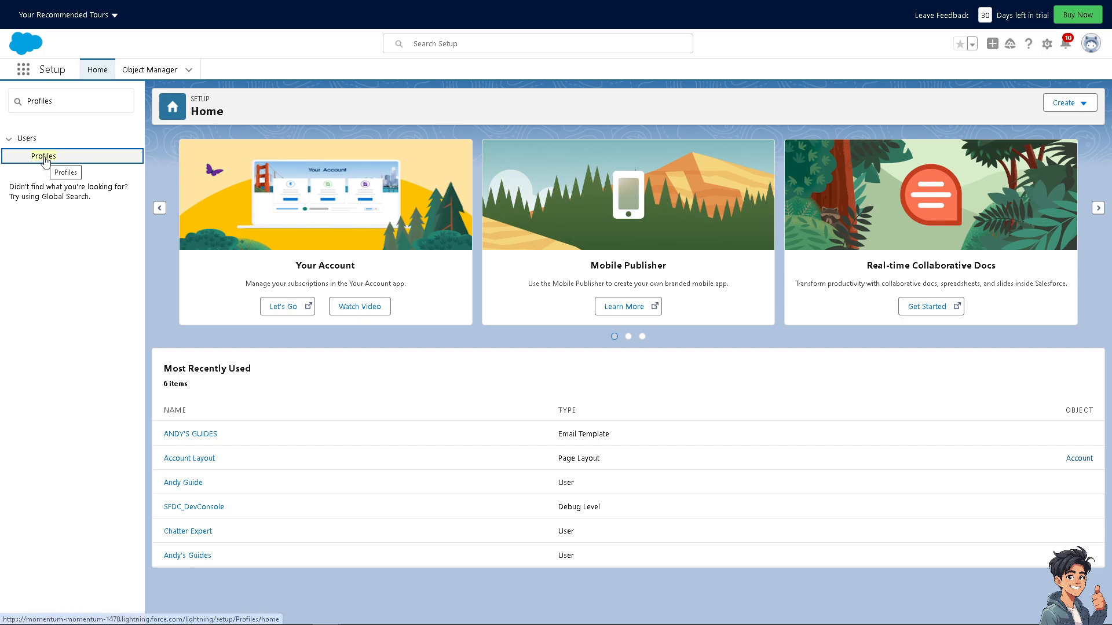
left_click(26, 159)
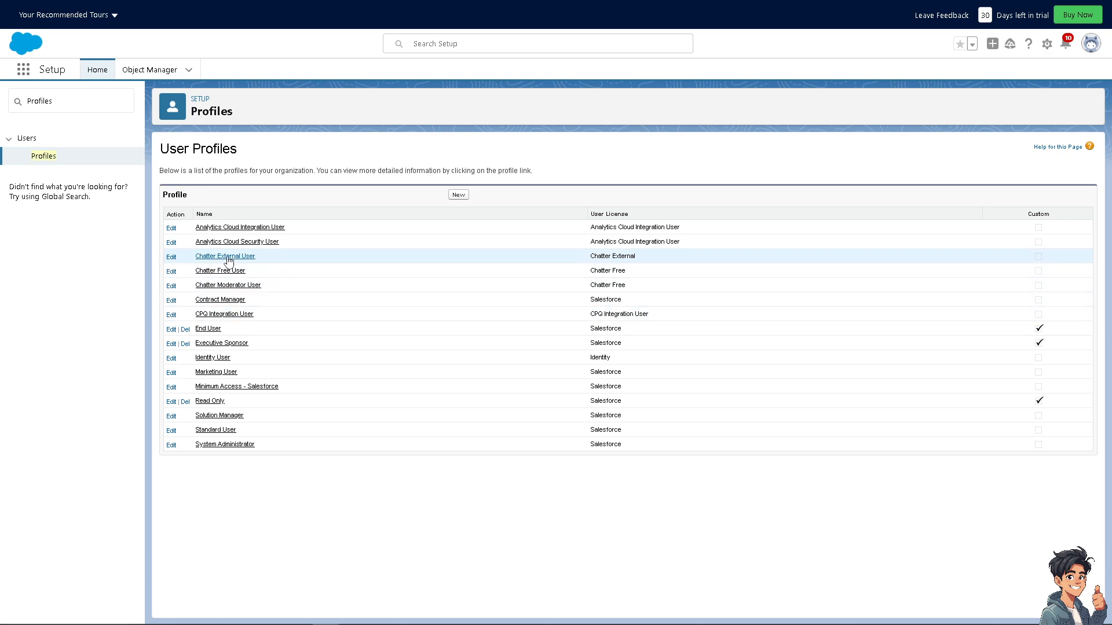
Open the End User profile for editing and review its Custom App and Tab Settings sections
left_click(171, 330)
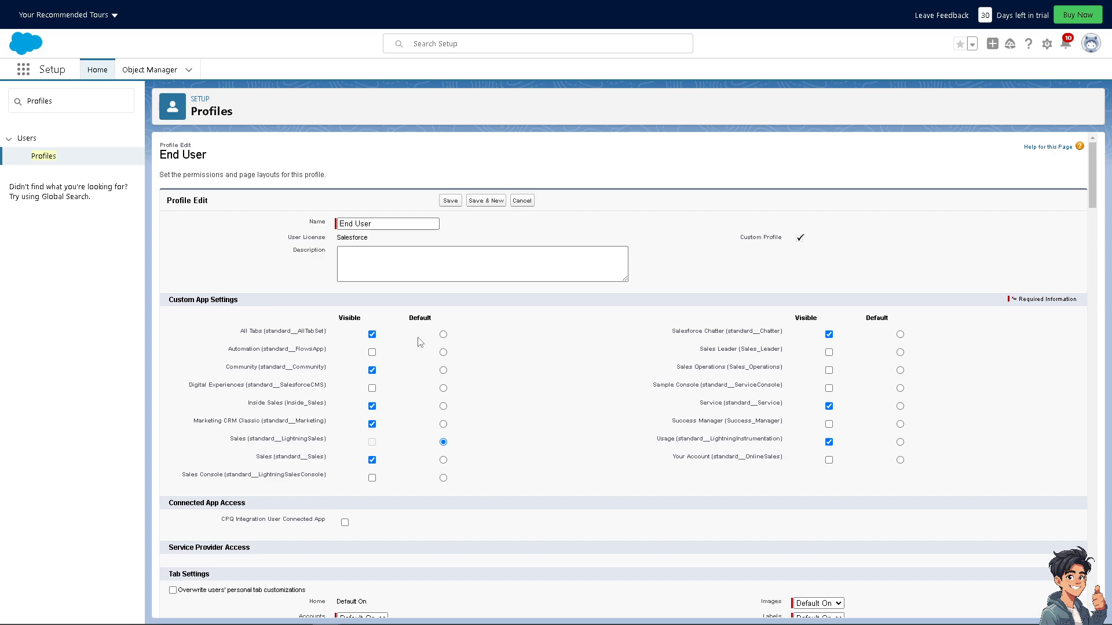
scroll(433, 396, "down", 2)
left_click_drag(155, 463, 309, 460)
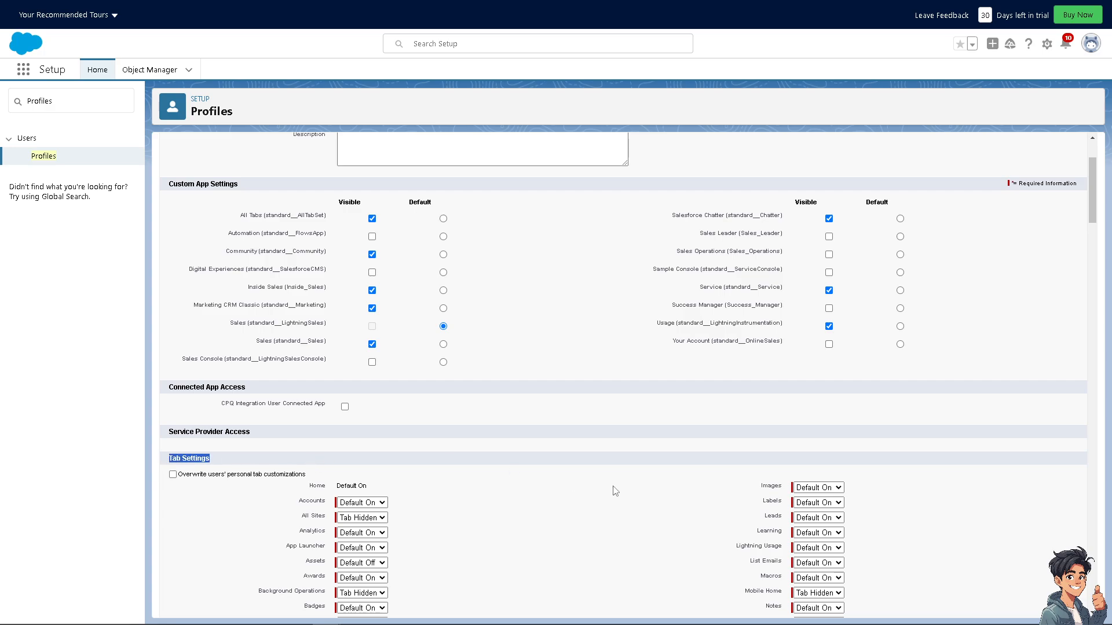
scroll(586, 479, "down", 2)
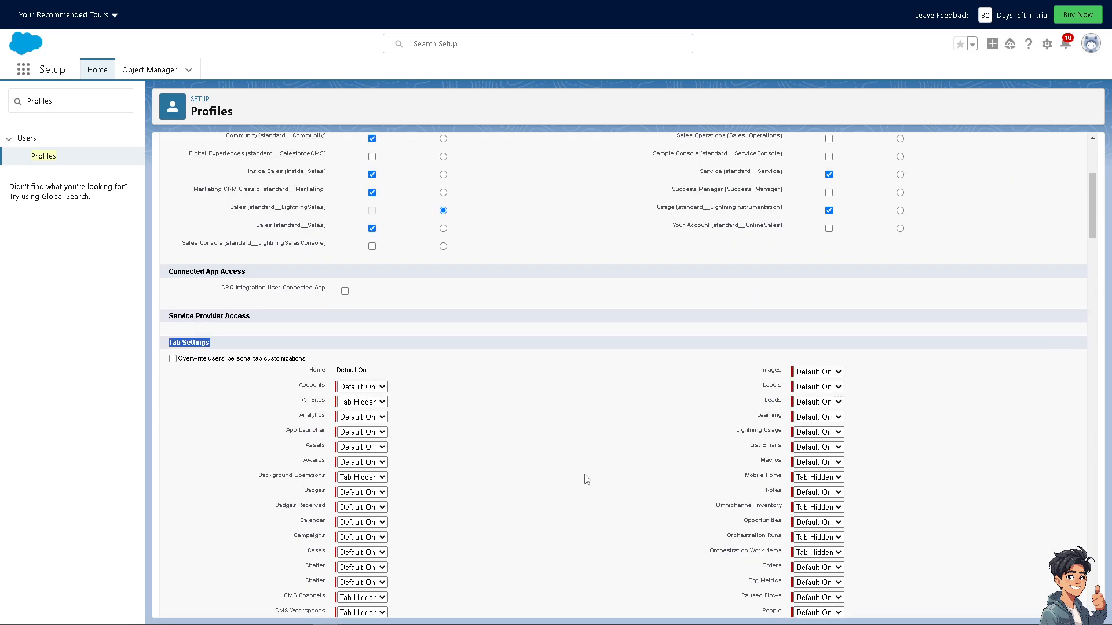
scroll(586, 479, "down", 7)
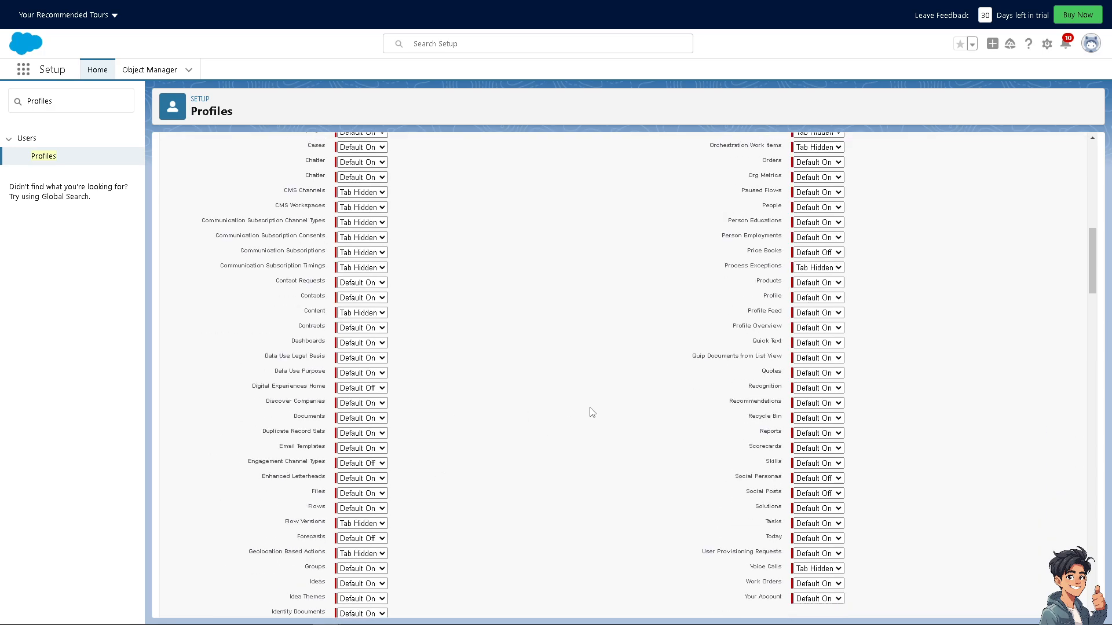
Search the profile page for outreach and scroll through the tab settings and Administrative Permissions
key("ctrl+f")
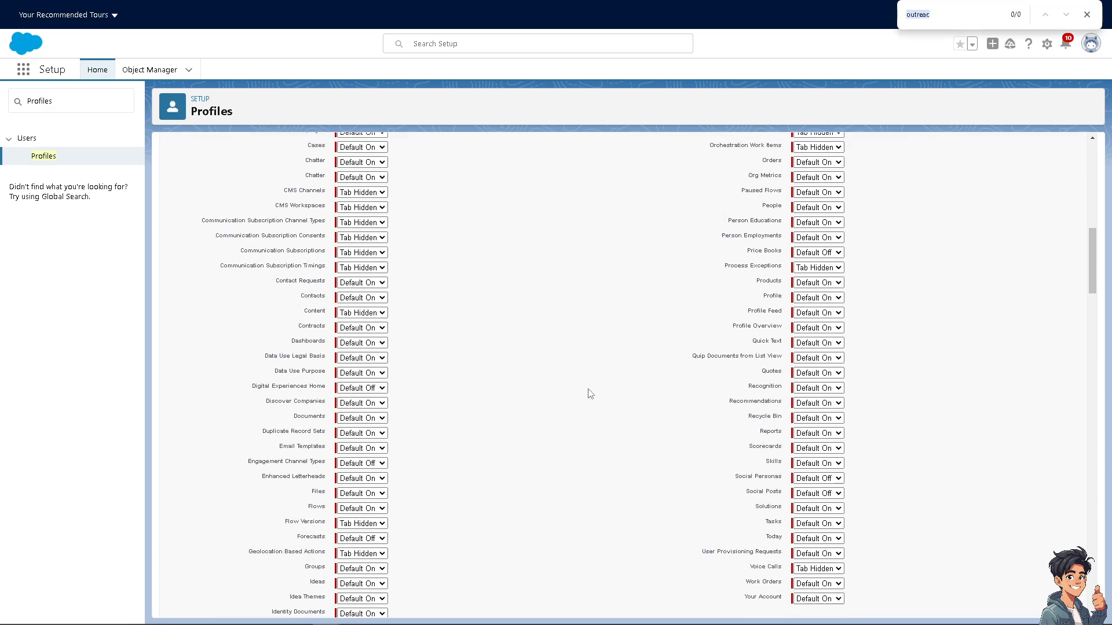
key("Right")
scroll(602, 278, "down", 4)
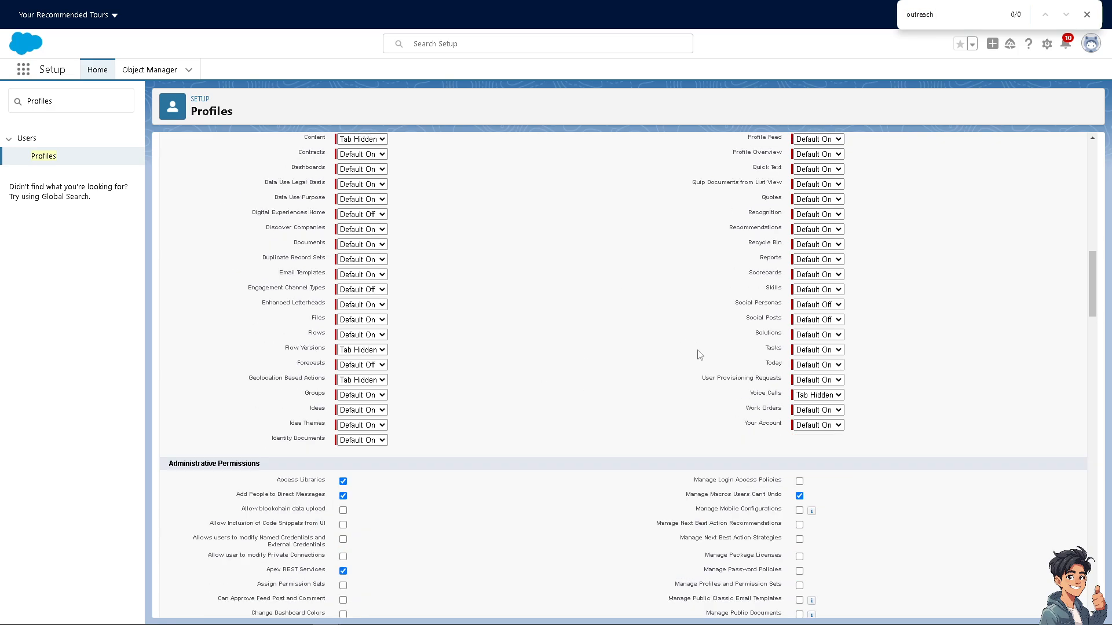
scroll(691, 357, "down", 1)
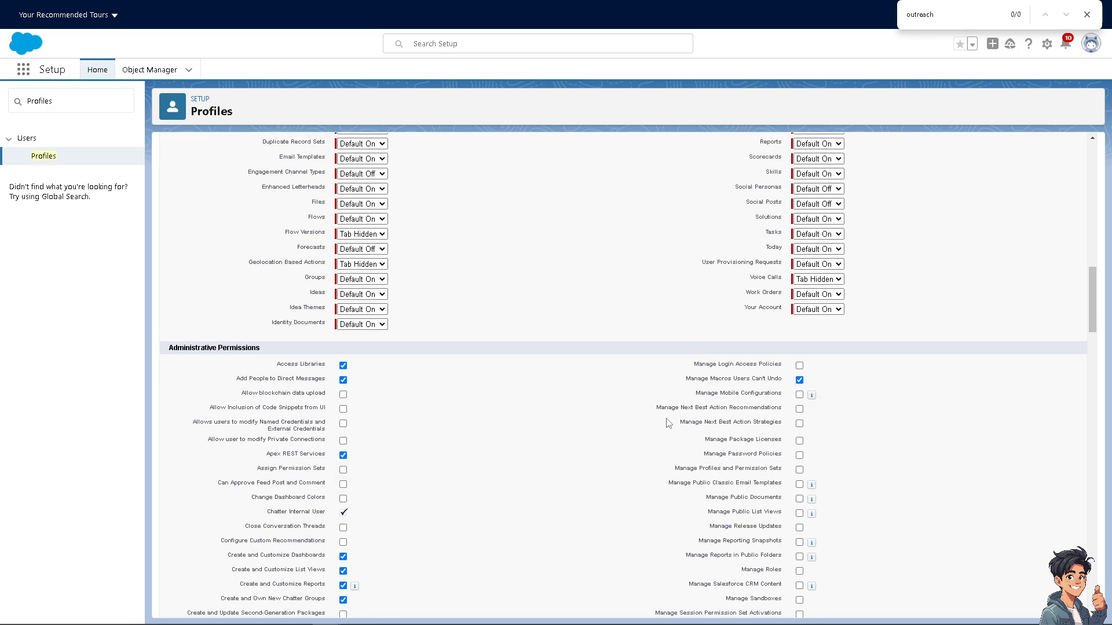
scroll(667, 423, "down", 4)
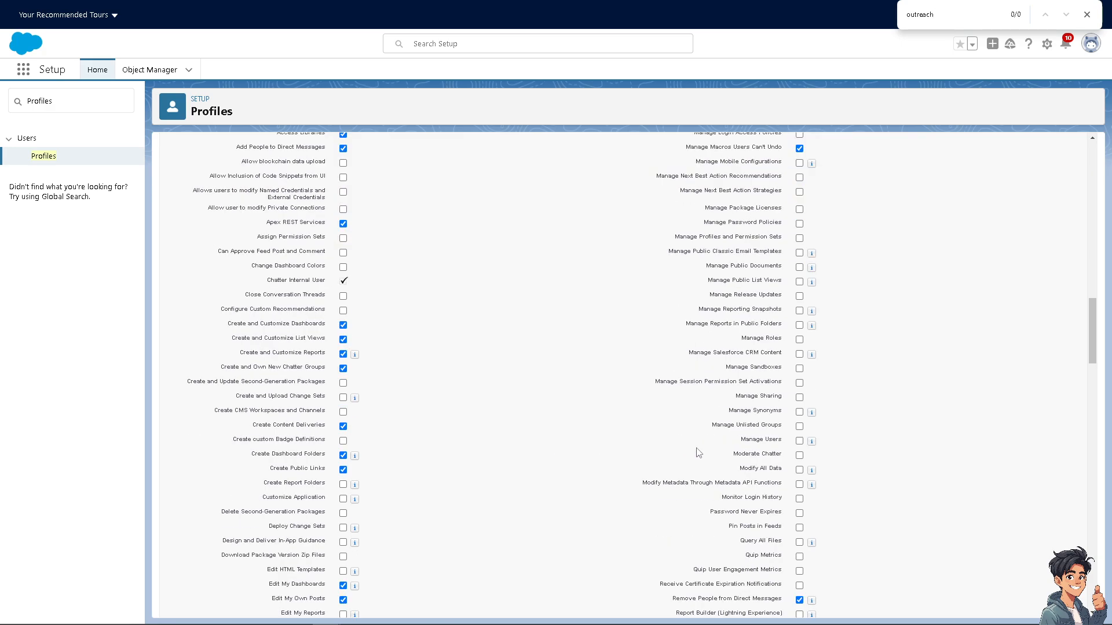
scroll(697, 452, "down", 4)
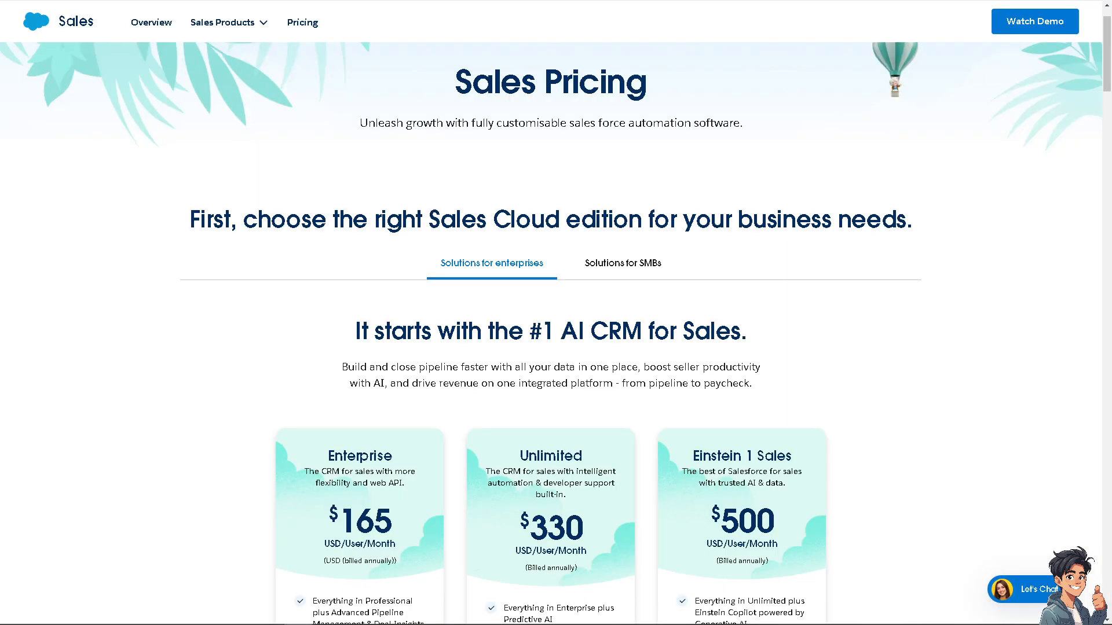
Scroll through the Sales Cloud editions on the Salesforce pricing page and open the Let's Chat help
scroll(324, 318, "down", 2)
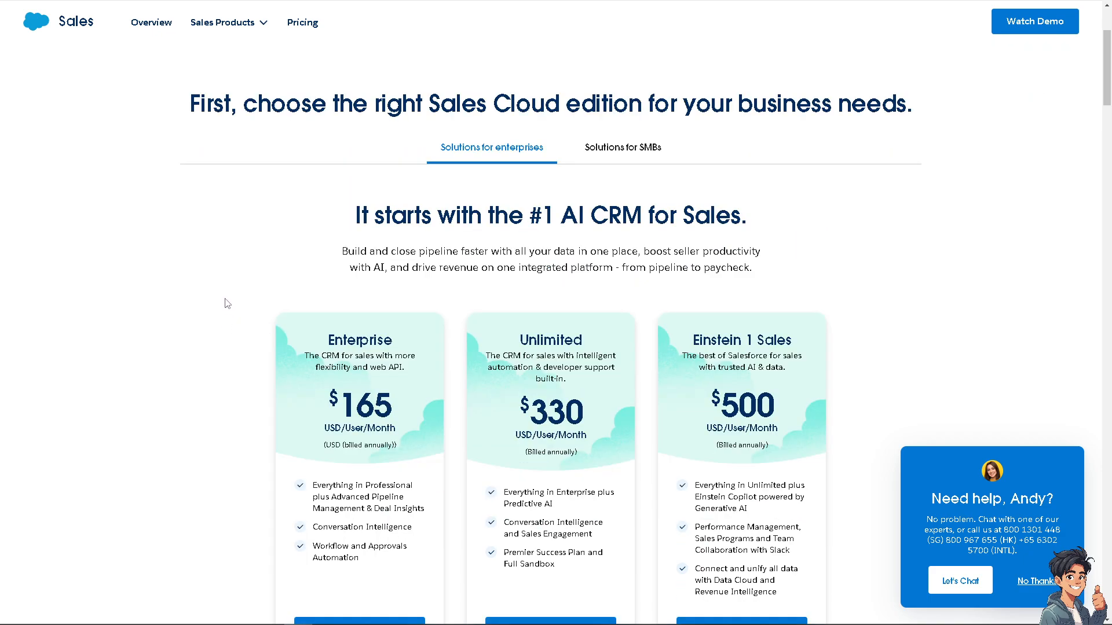
scroll(463, 345, "down", 2)
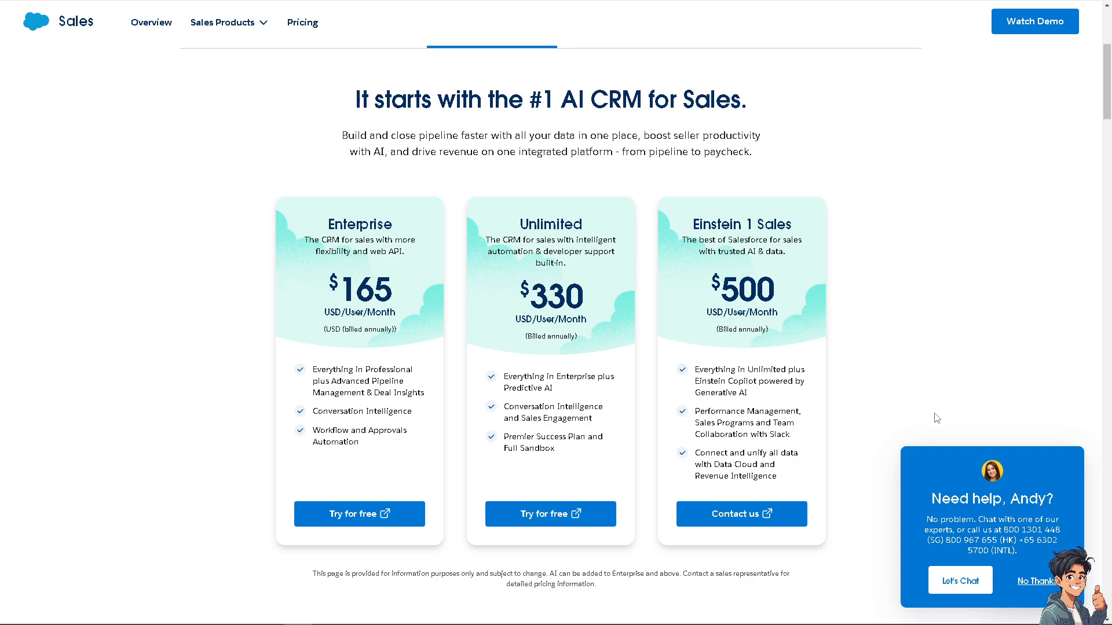
left_click(963, 583)
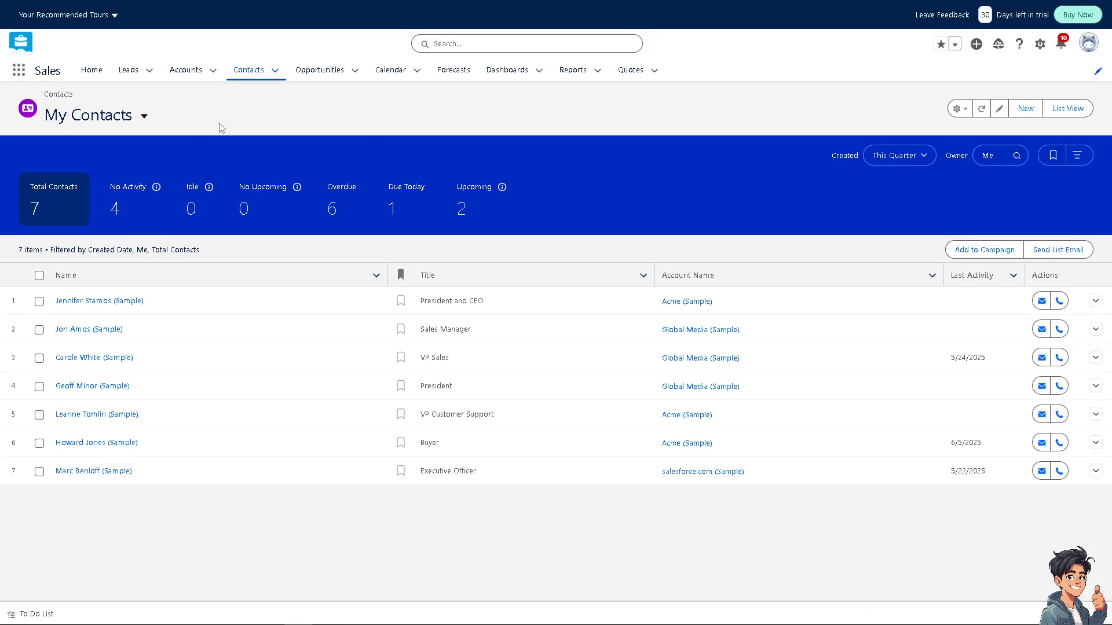
left_click(150, 70)
left_click(151, 94)
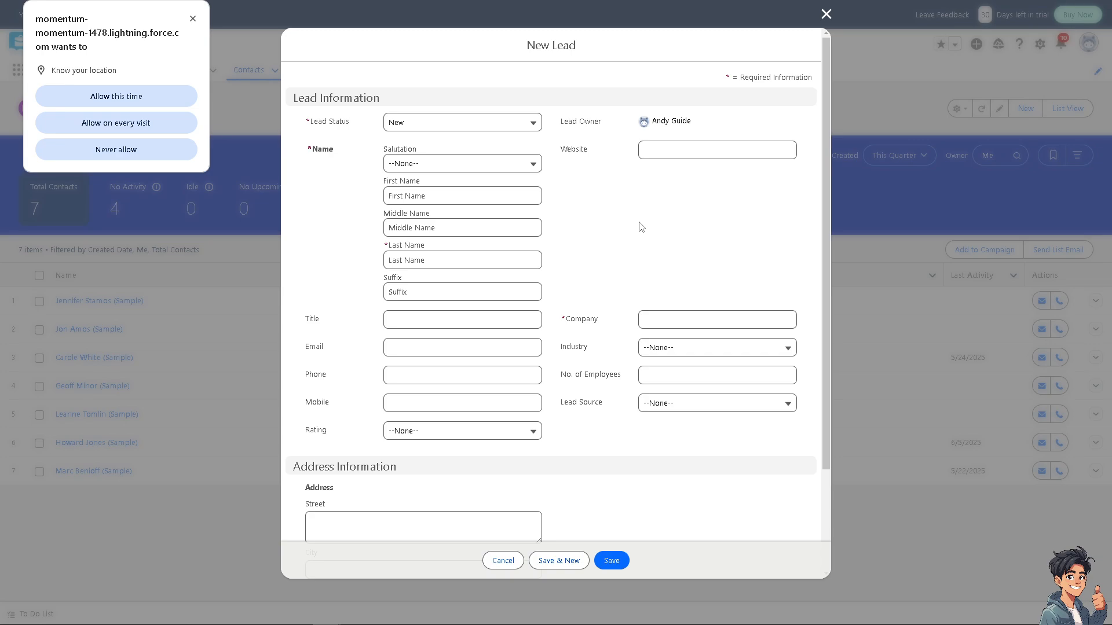
scroll(641, 226, "down", 3)
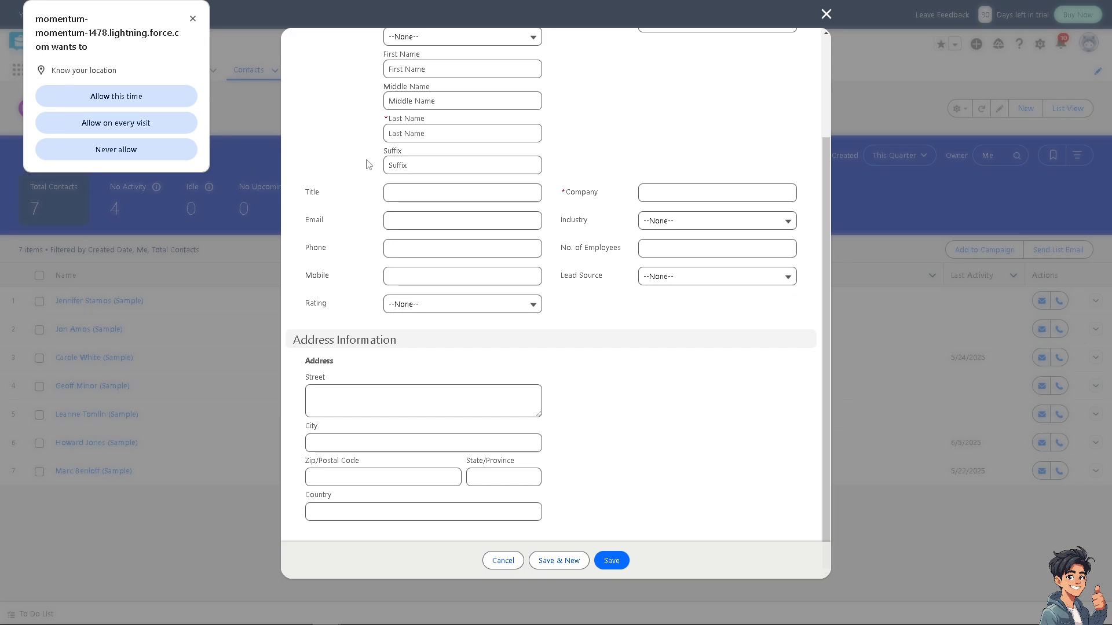
left_click(826, 14)
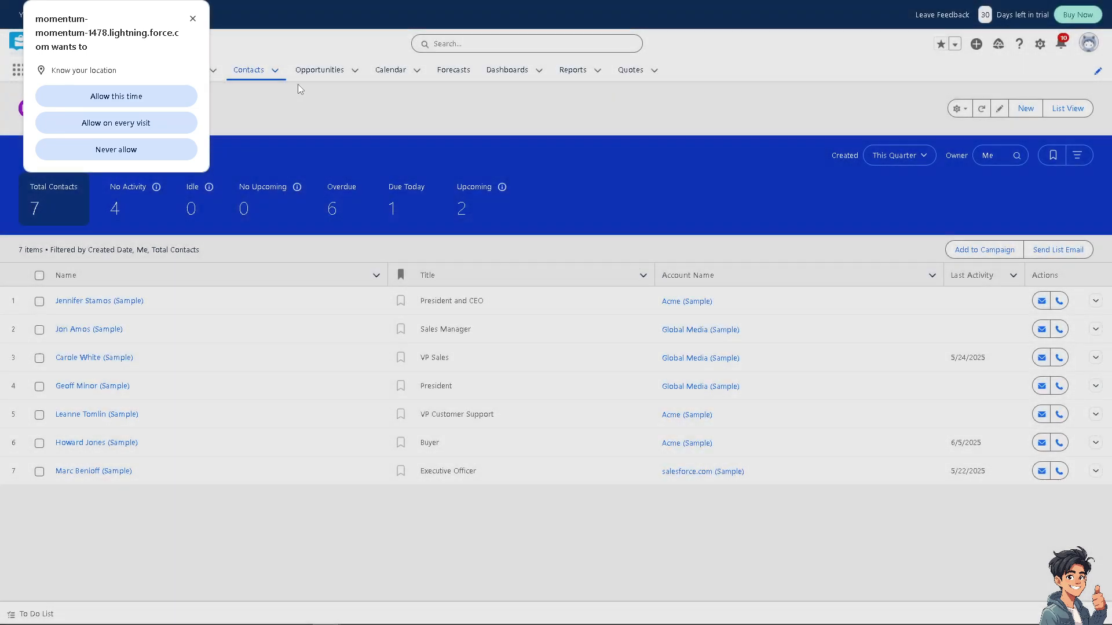
left_click(193, 19)
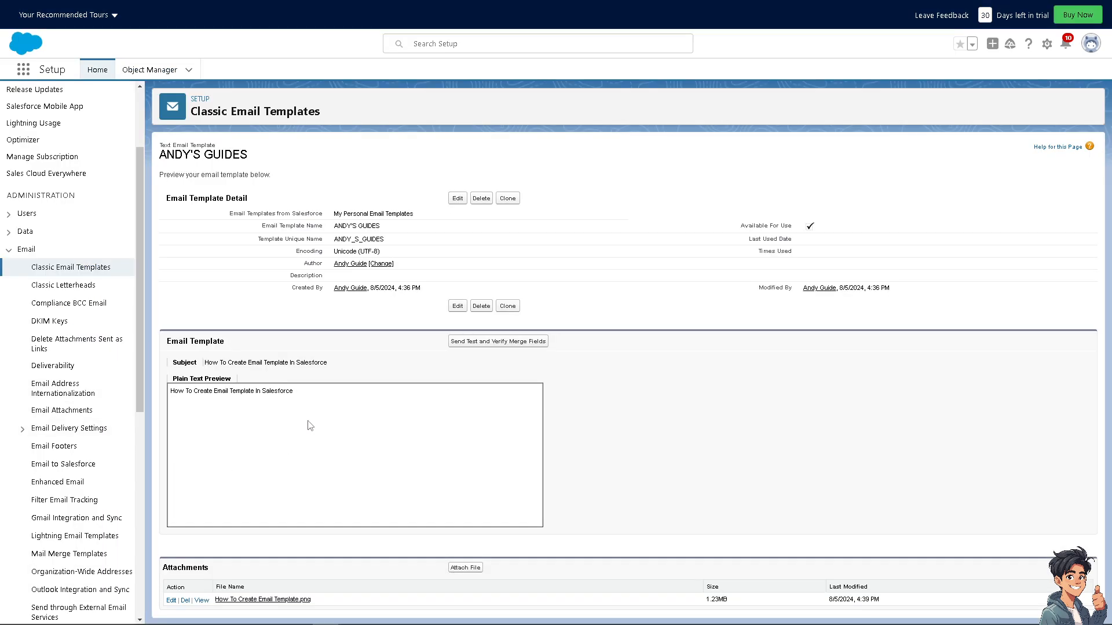
Edit the ANDY'S GUIDES template, replace its email body with pasted text starting "Creating email templates in Salesforce not only saves time", and save
key("ctrl+a")
left_click(317, 395)
left_click(458, 305)
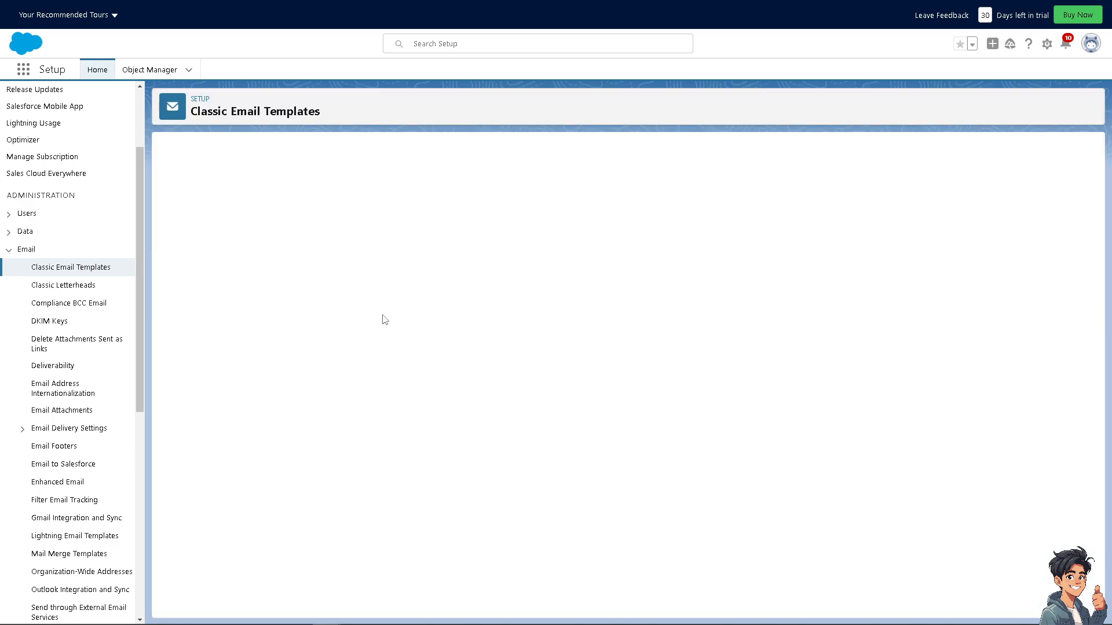
left_click(412, 457)
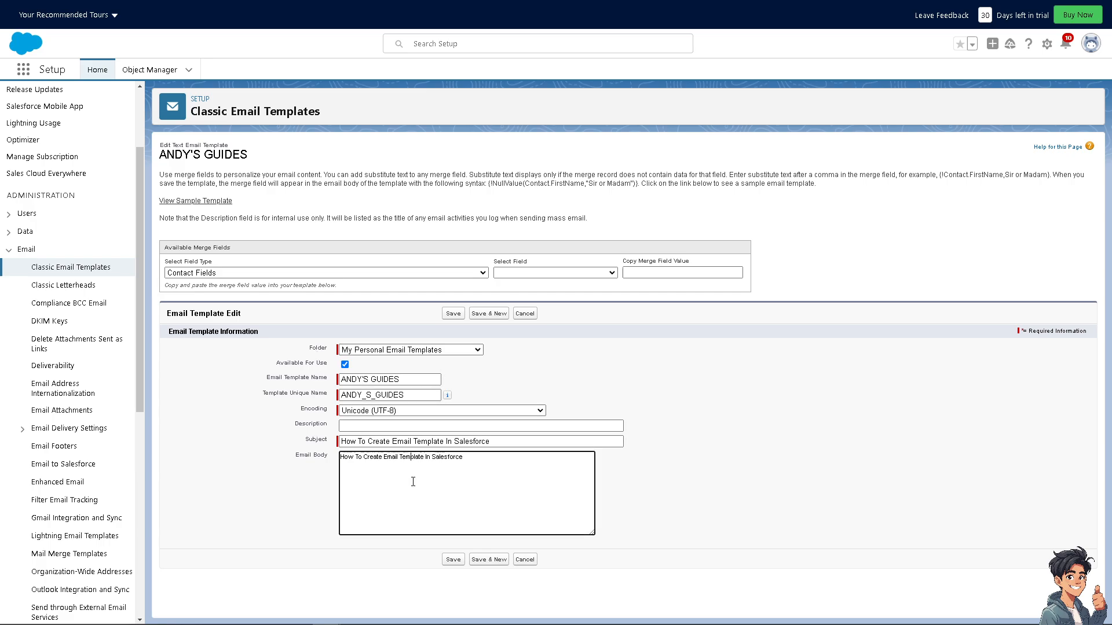
key("ctrl+a")
type("Creating email templates in Salesforce not only saves time but also ensures consistency and professionalism in your email communications with customers, partners, and stakeholders.")
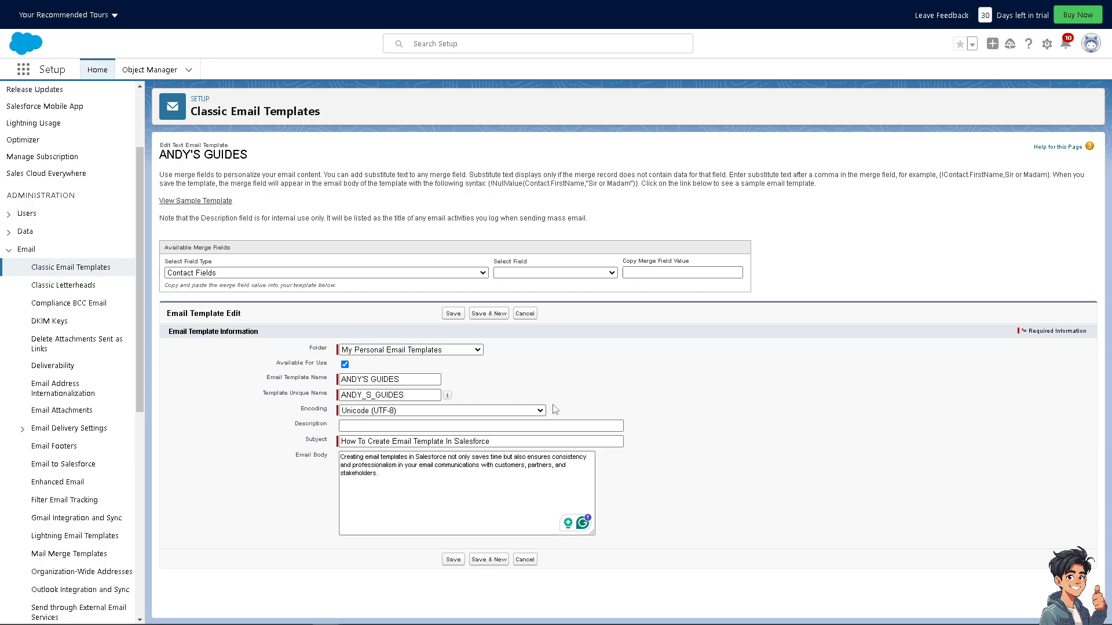
left_click(534, 425)
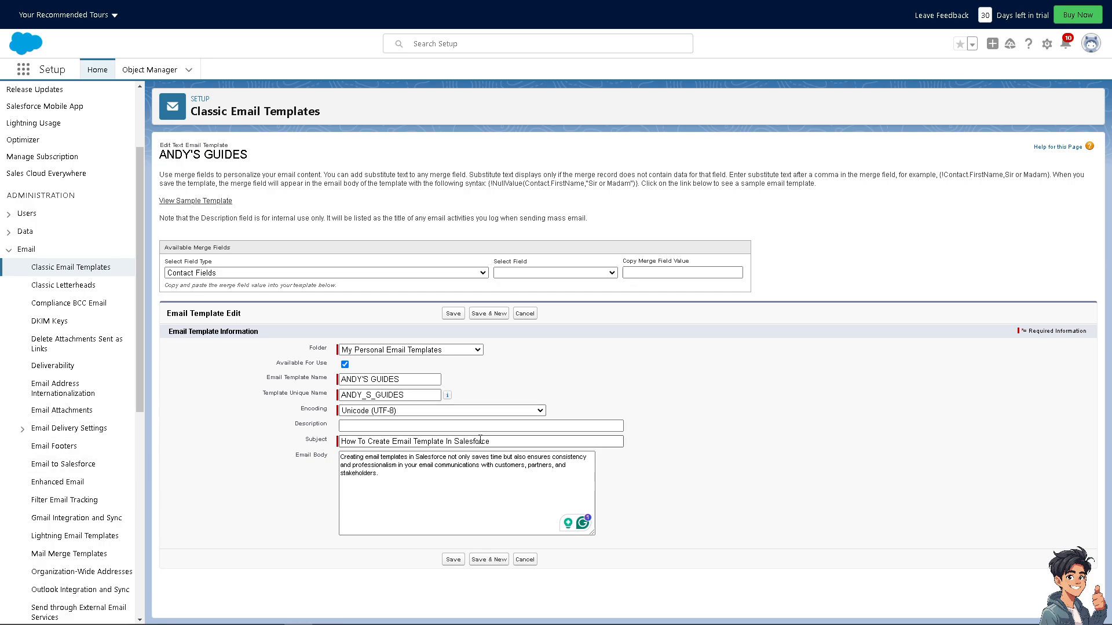
left_click(455, 560)
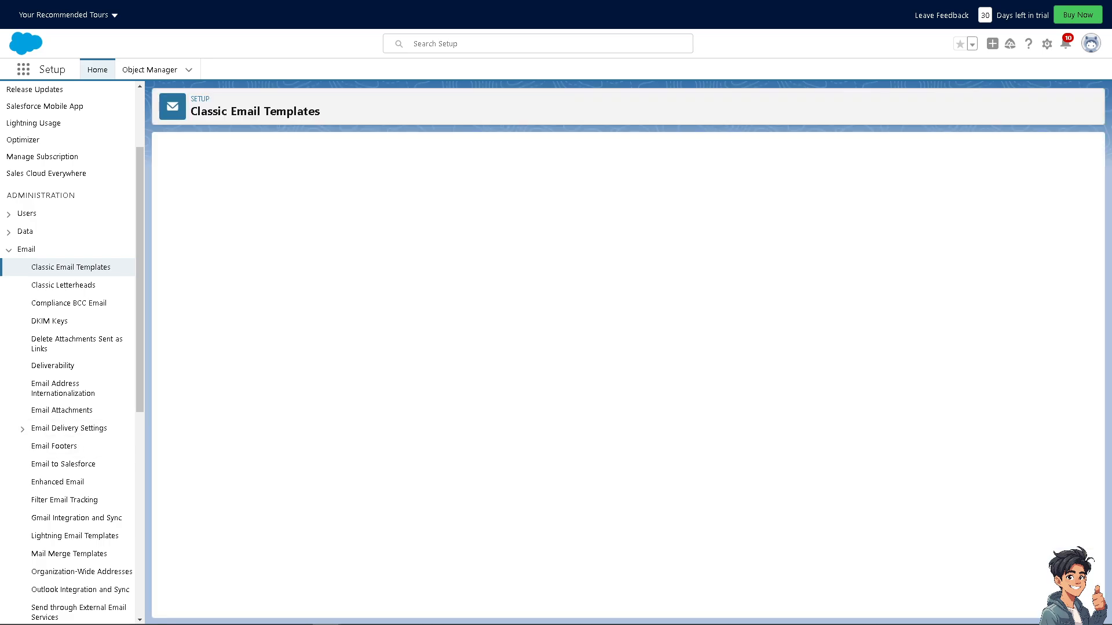